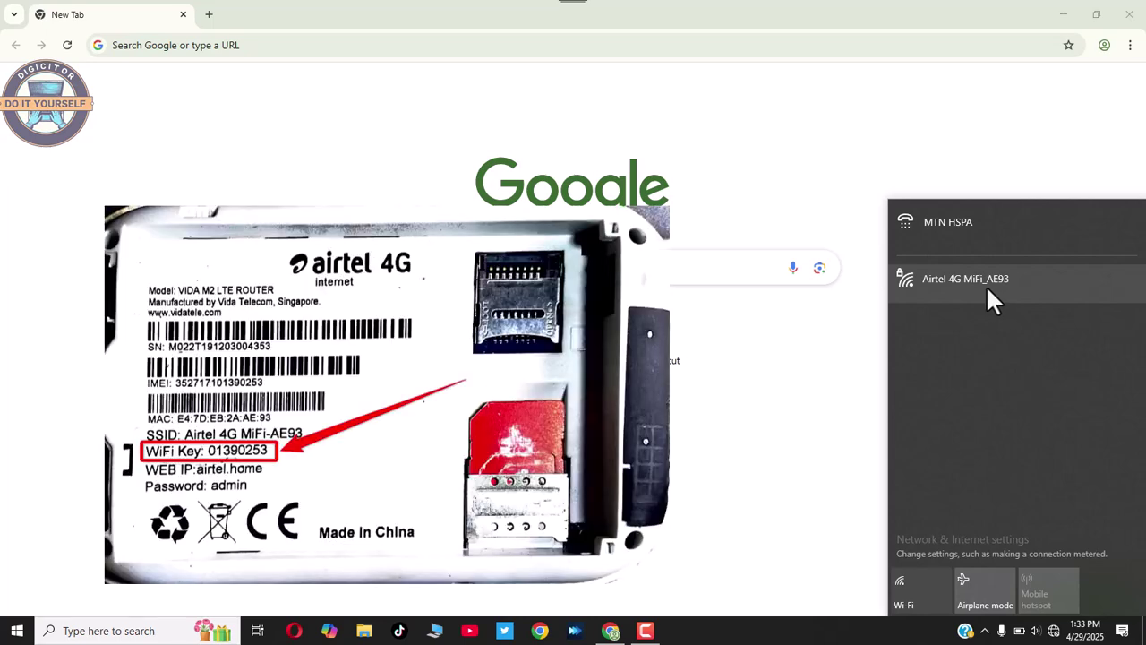
Join the Airtel 4G MiFi_AE93 Wi-Fi network with its security key and close the network list.
{"action": "left_click", "coordinate": [987, 289]}
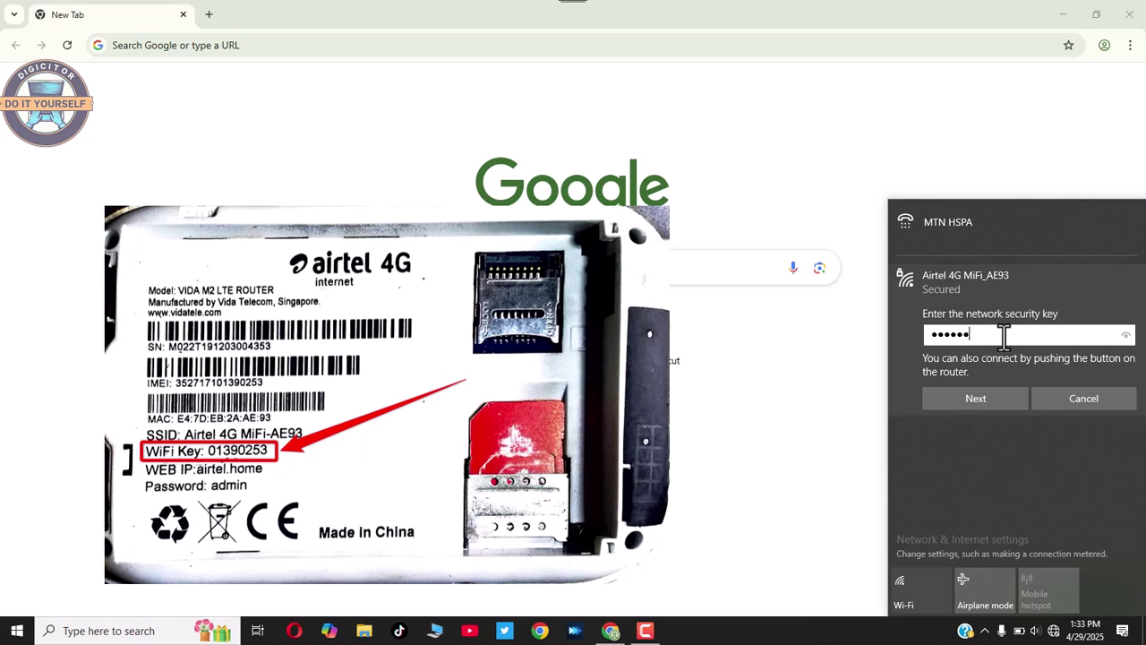
{"action": "left_click", "coordinate": [977, 402]}
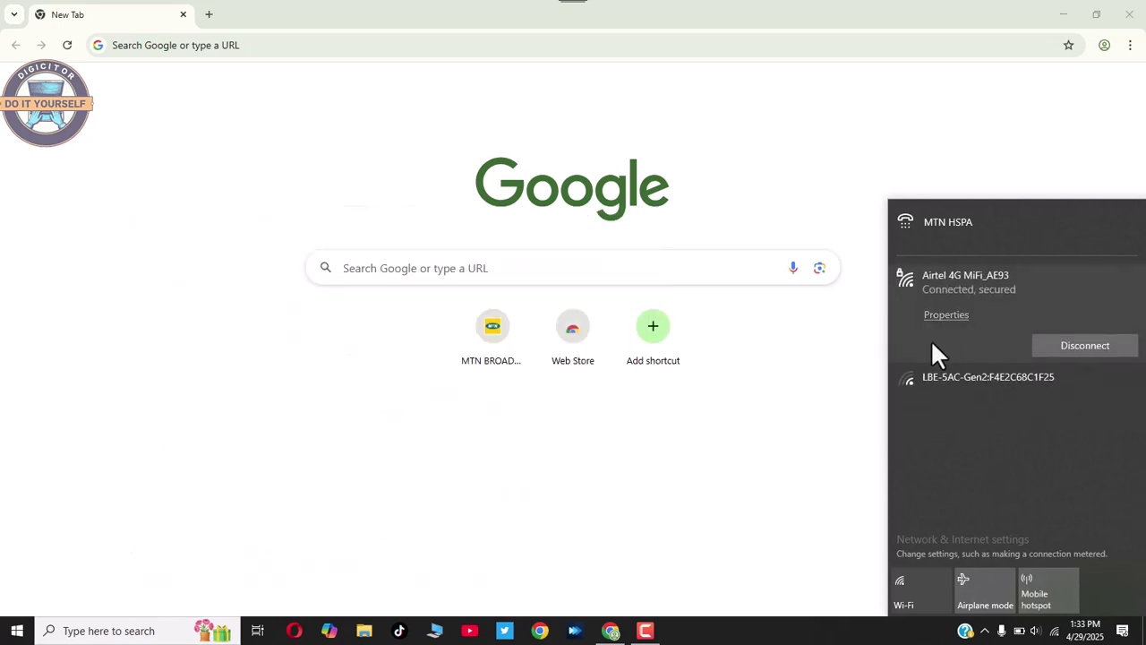
{"action": "left_click", "coordinate": [848, 374]}
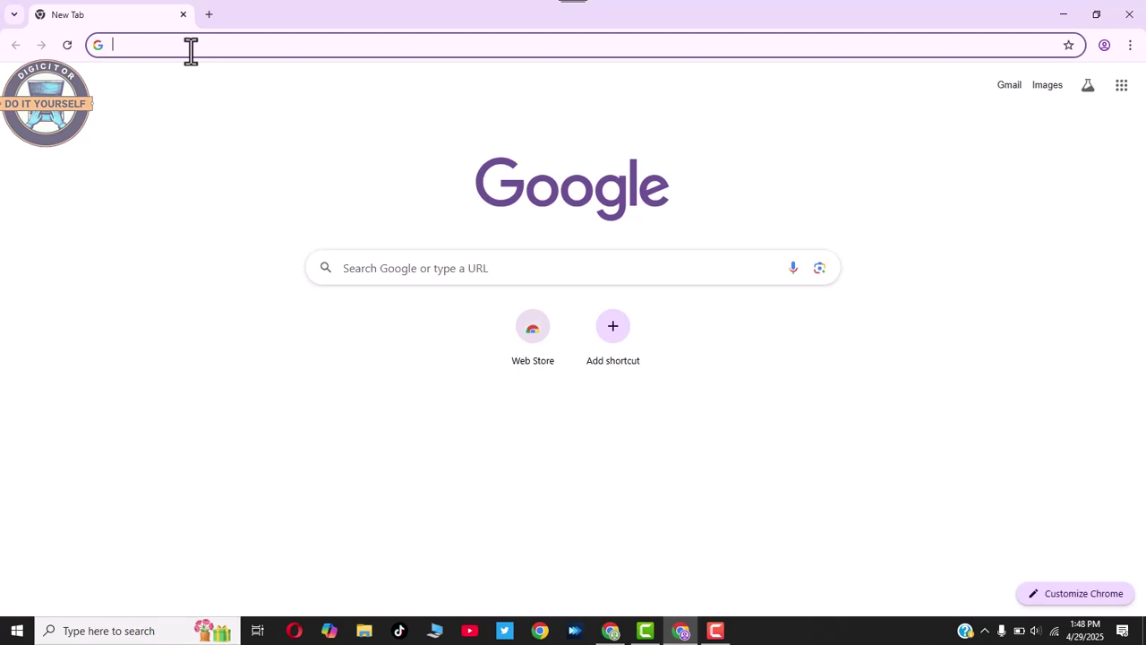
Load 192.168.0.1 in Chrome to reach the Airtel router's home status page.
{"action": "type", "text": "19"}
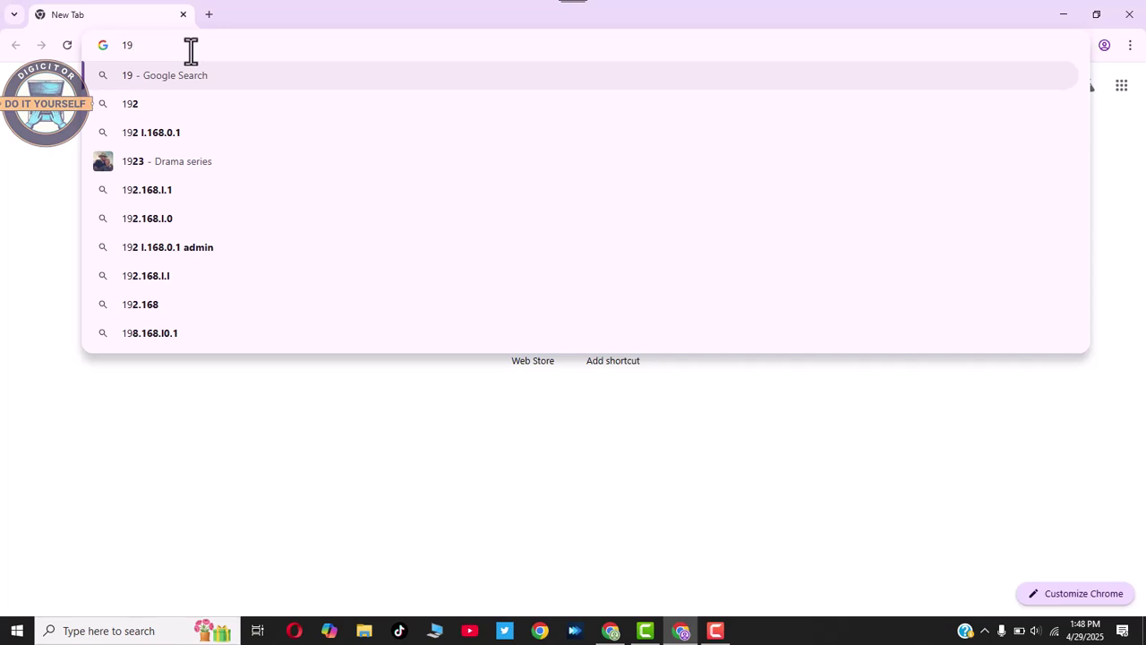
{"action": "type", "text": "2"}
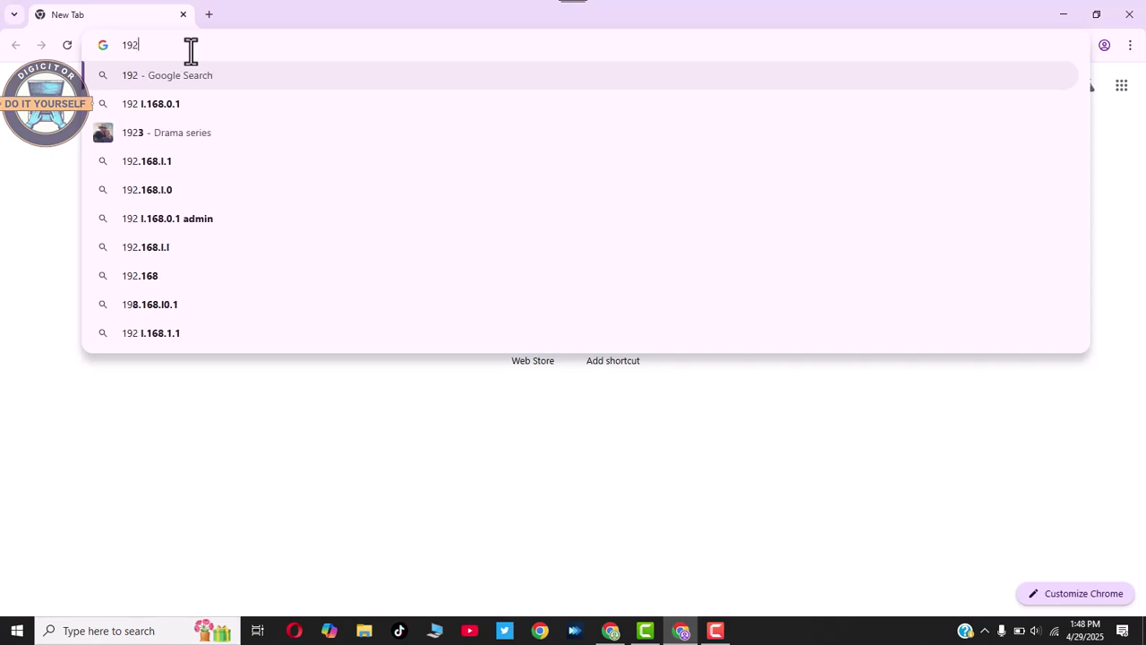
{"action": "type", "text": "."}
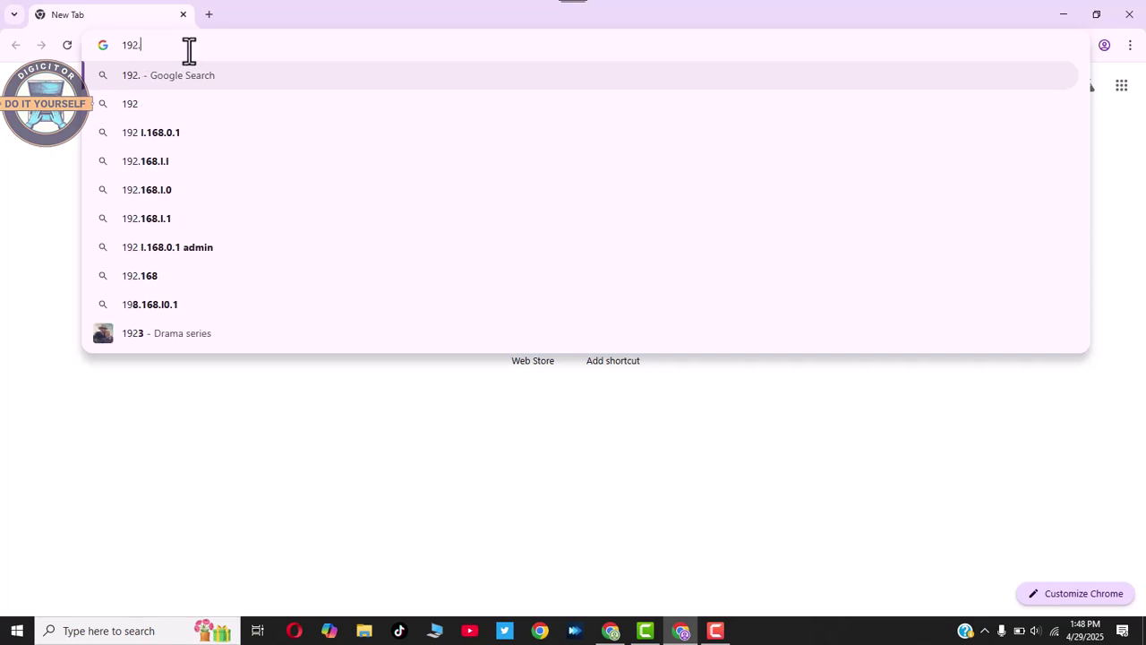
{"action": "type", "text": "1"}
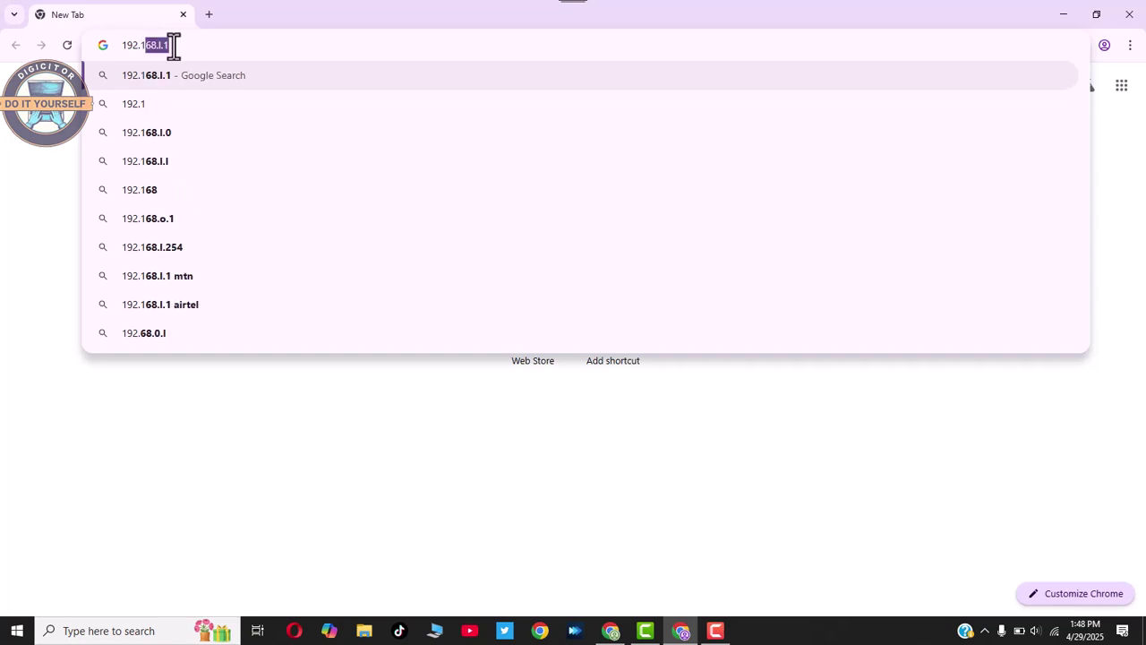
{"action": "type", "text": "68."}
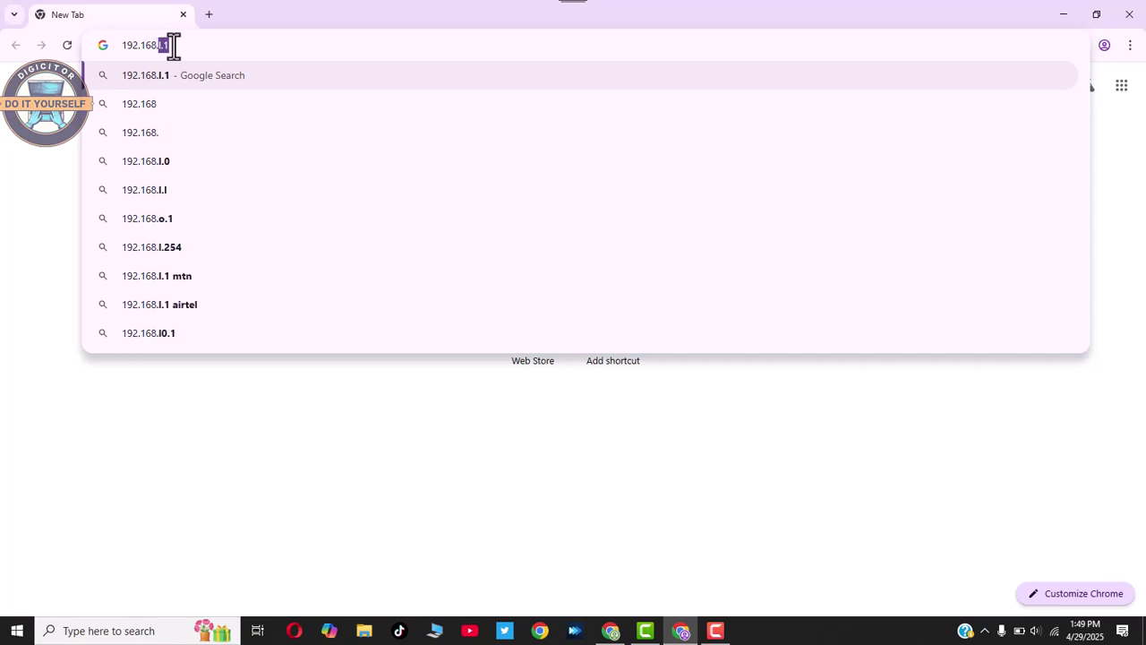
{"action": "type", "text": "0."}
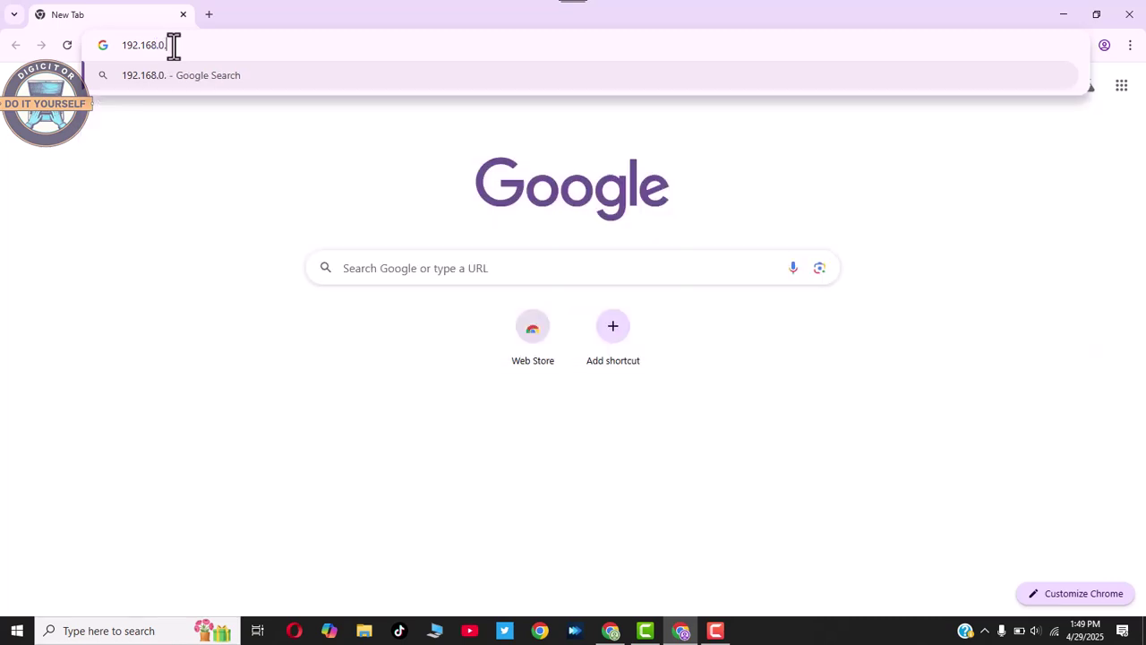
{"action": "type", "text": "1"}
{"action": "key", "text": "Return"}
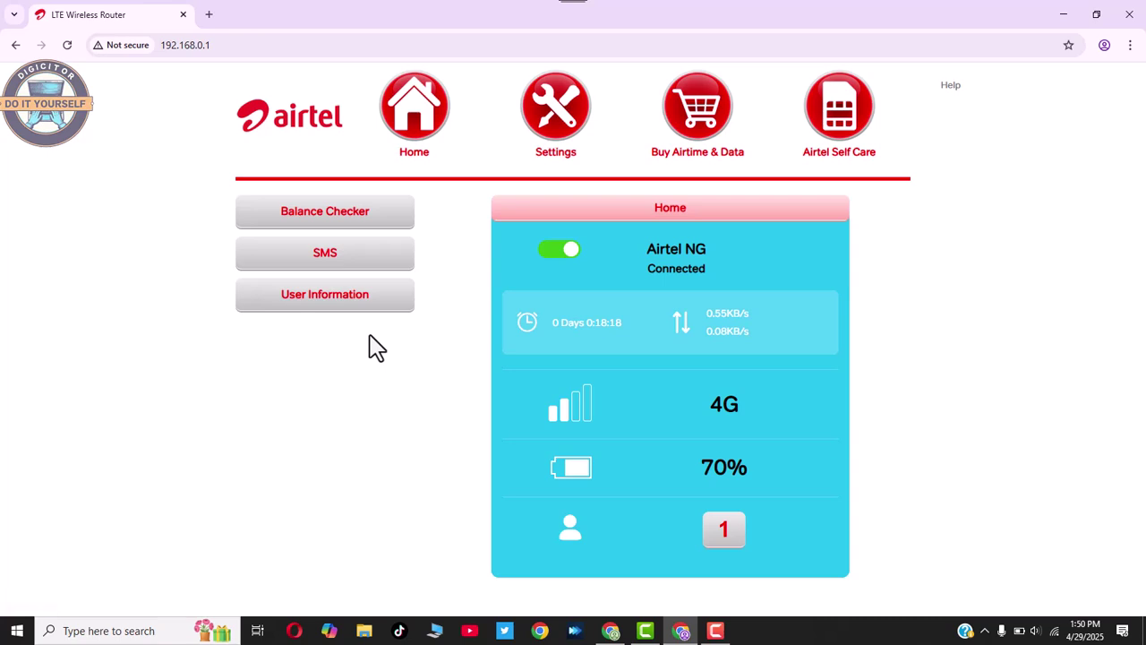
Sign in to the router portal as admin and let Chrome save the password.
{"action": "left_click", "coordinate": [324, 215]}
{"action": "left_click", "coordinate": [571, 212]}
{"action": "type", "text": "admin"}
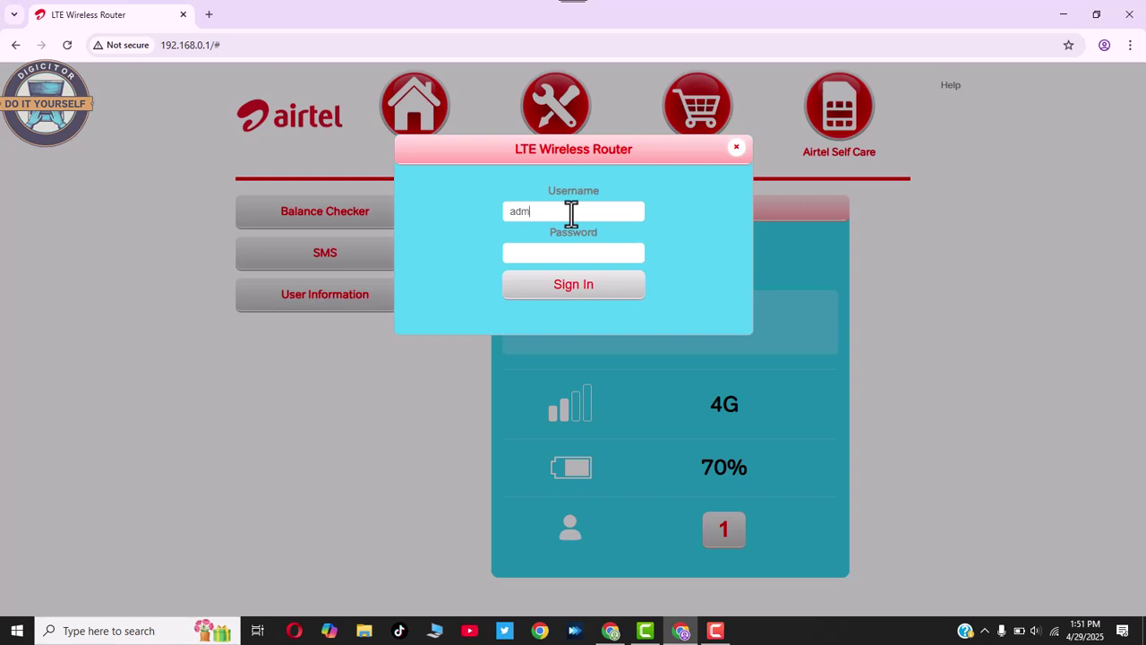
{"action": "left_click", "coordinate": [551, 251]}
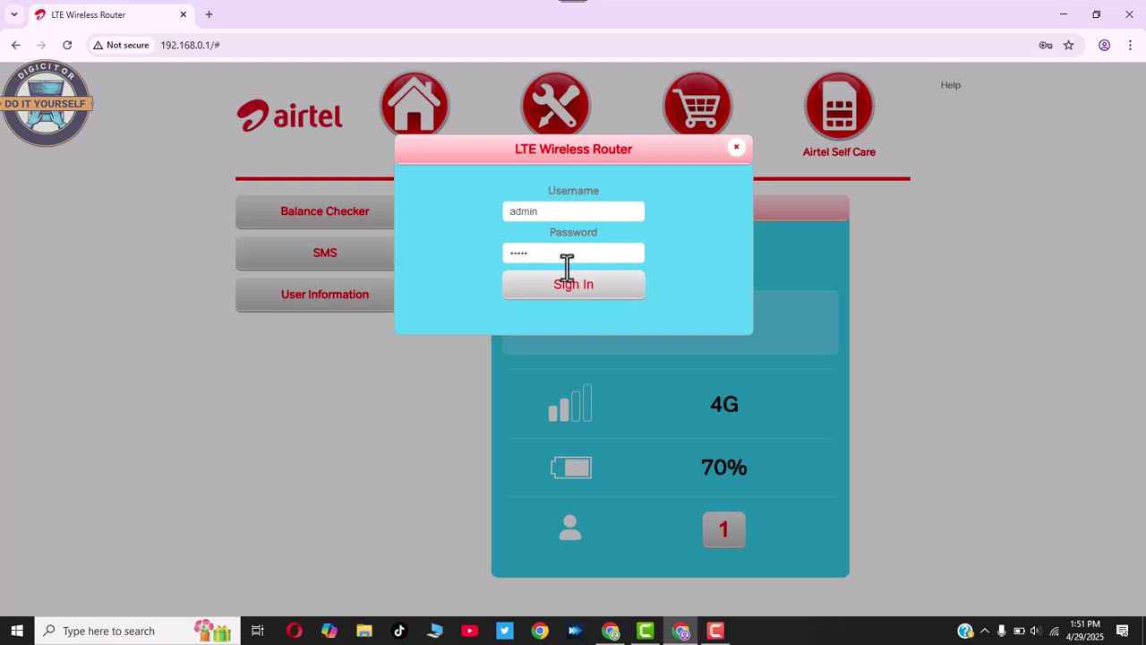
{"action": "left_click", "coordinate": [591, 284]}
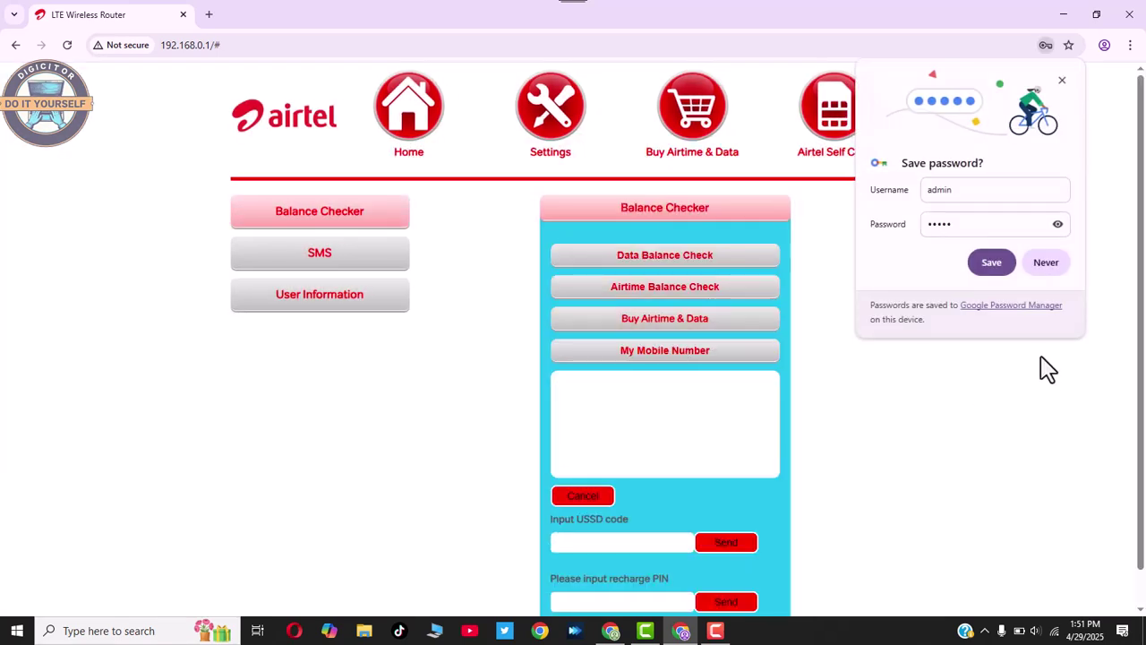
{"action": "left_click", "coordinate": [1000, 265]}
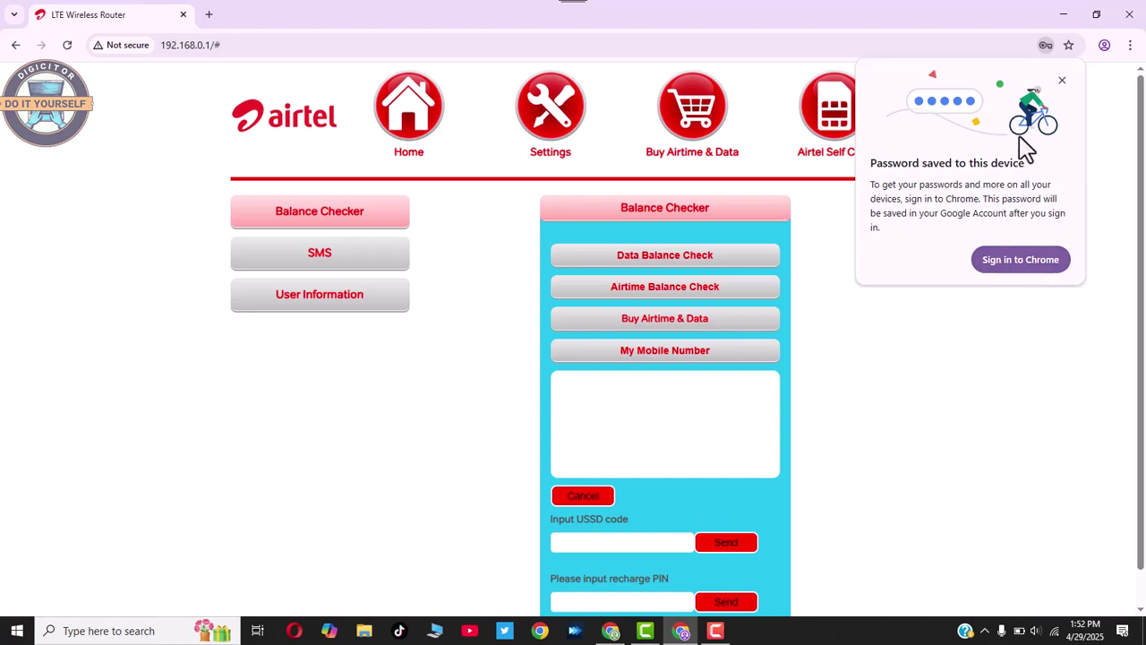
{"action": "left_click", "coordinate": [1062, 82]}
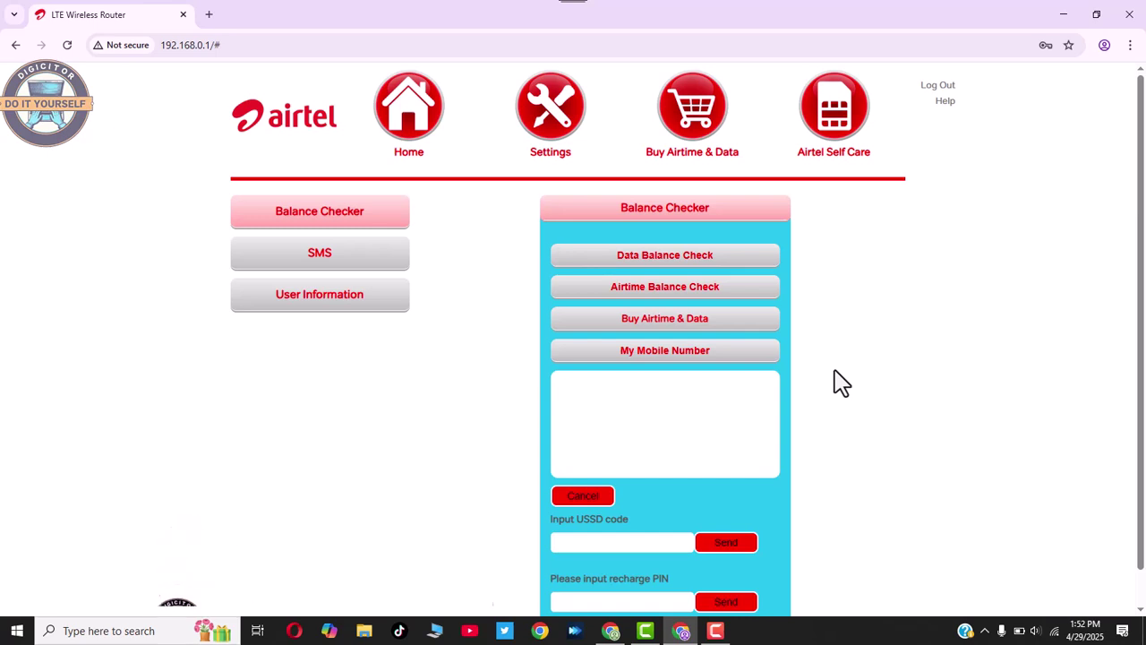
Run a Data Balance Check and send the USSD code *312#.
{"action": "scroll", "coordinate": [690, 331], "scroll_direction": "down", "scroll_amount": 1}
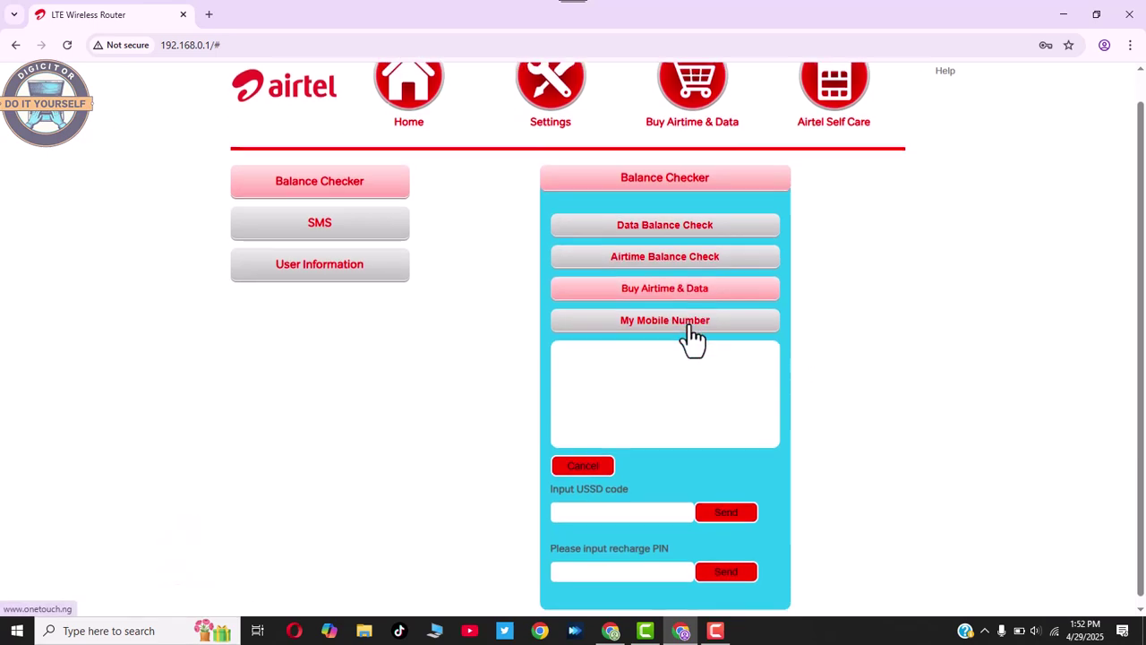
{"action": "left_click", "coordinate": [673, 231]}
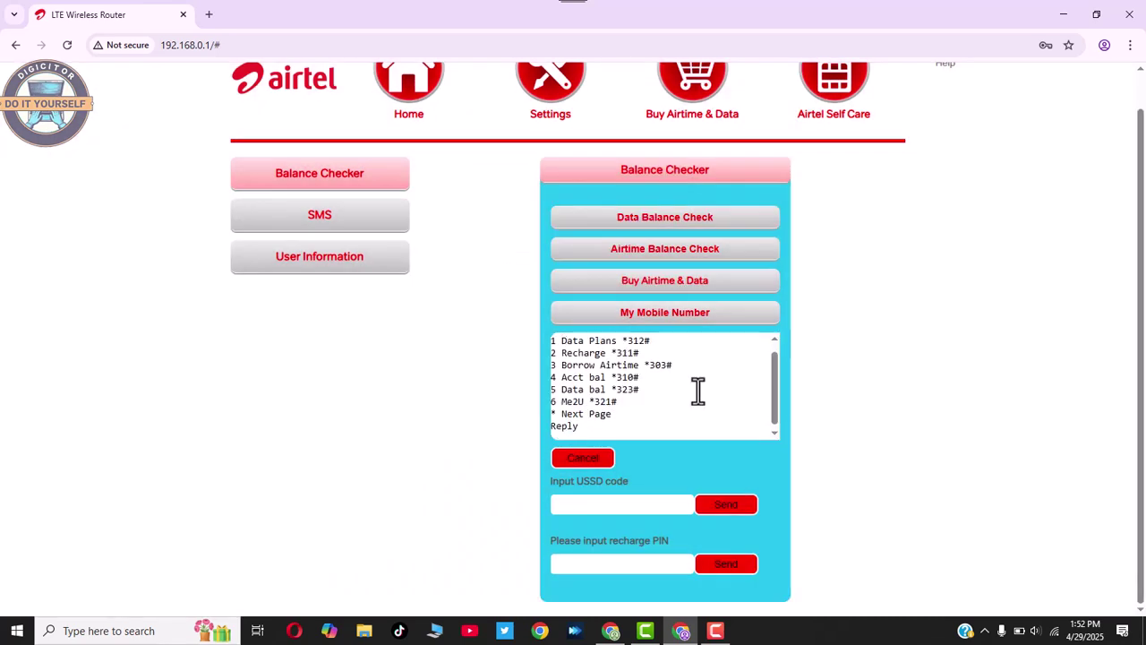
{"action": "left_click", "coordinate": [584, 506]}
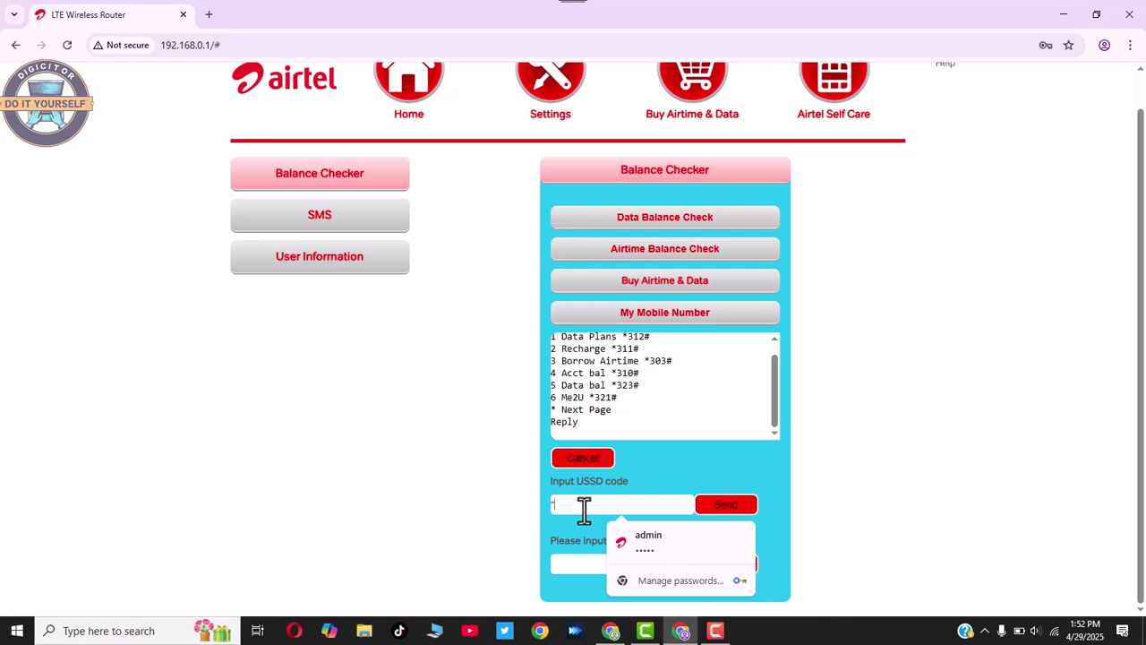
{"action": "type", "text": "12#"}
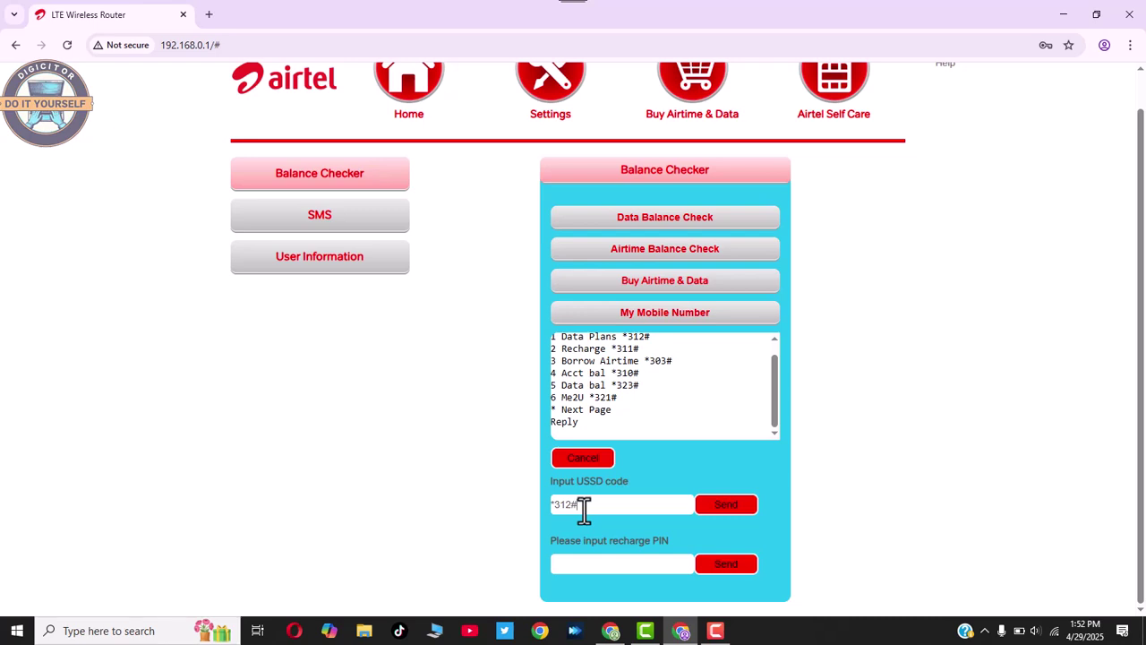
{"action": "left_click", "coordinate": [717, 505]}
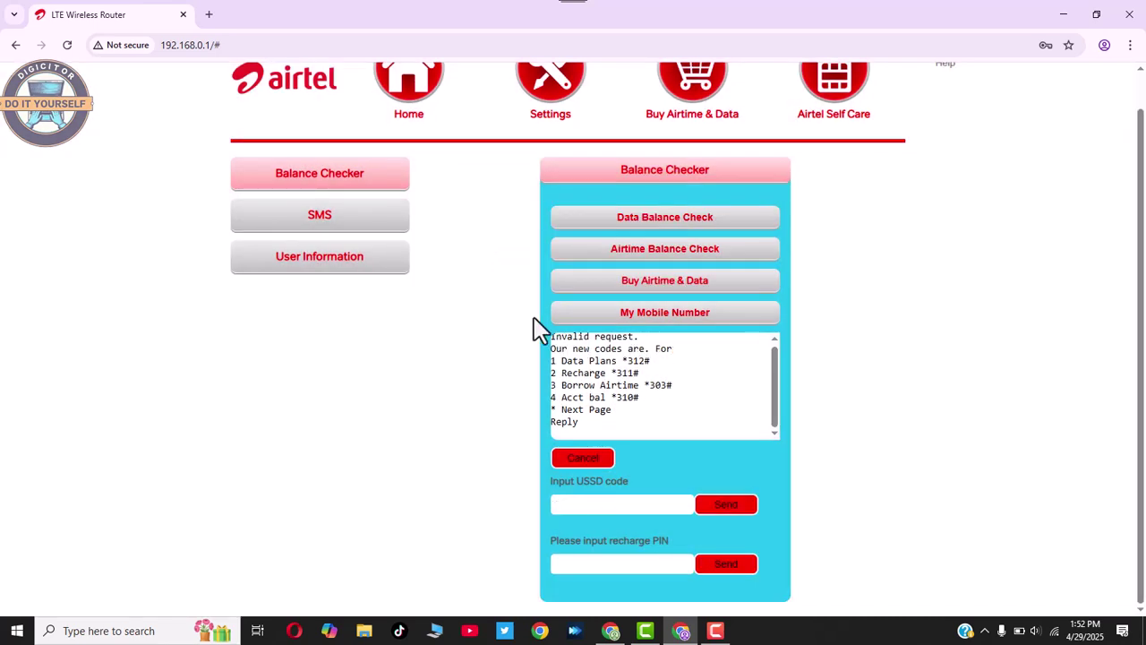
Go via User Information to the SMS inbox and dismiss the inbox-full warning.
{"action": "scroll", "coordinate": [448, 341], "scroll_direction": "up", "scroll_amount": 1}
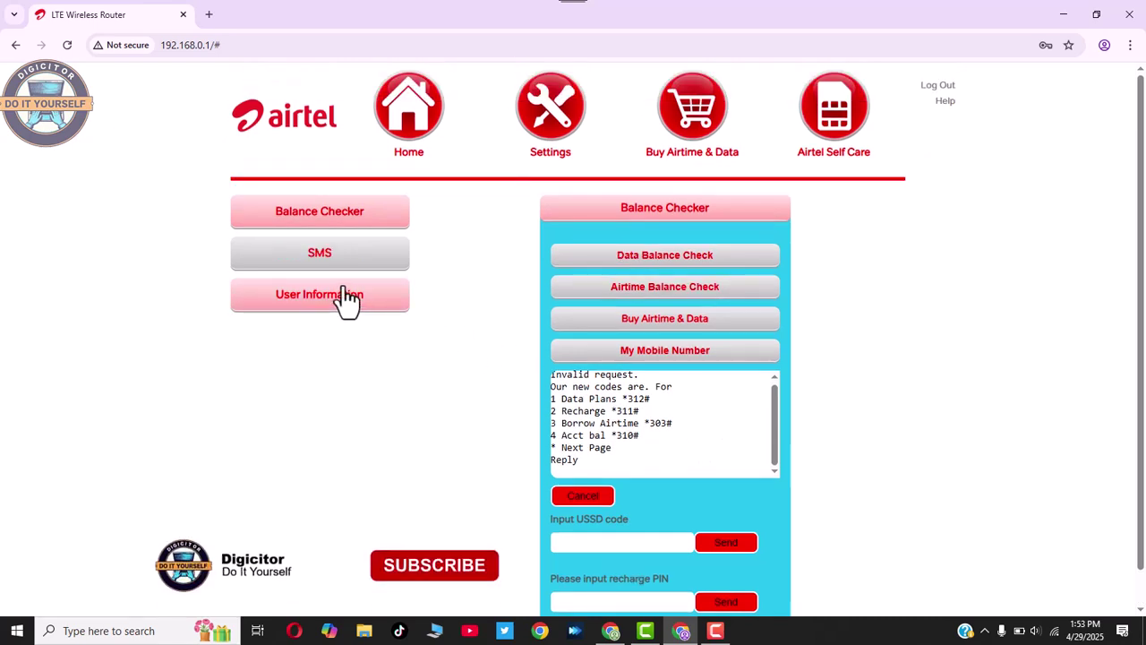
{"action": "left_click", "coordinate": [330, 304]}
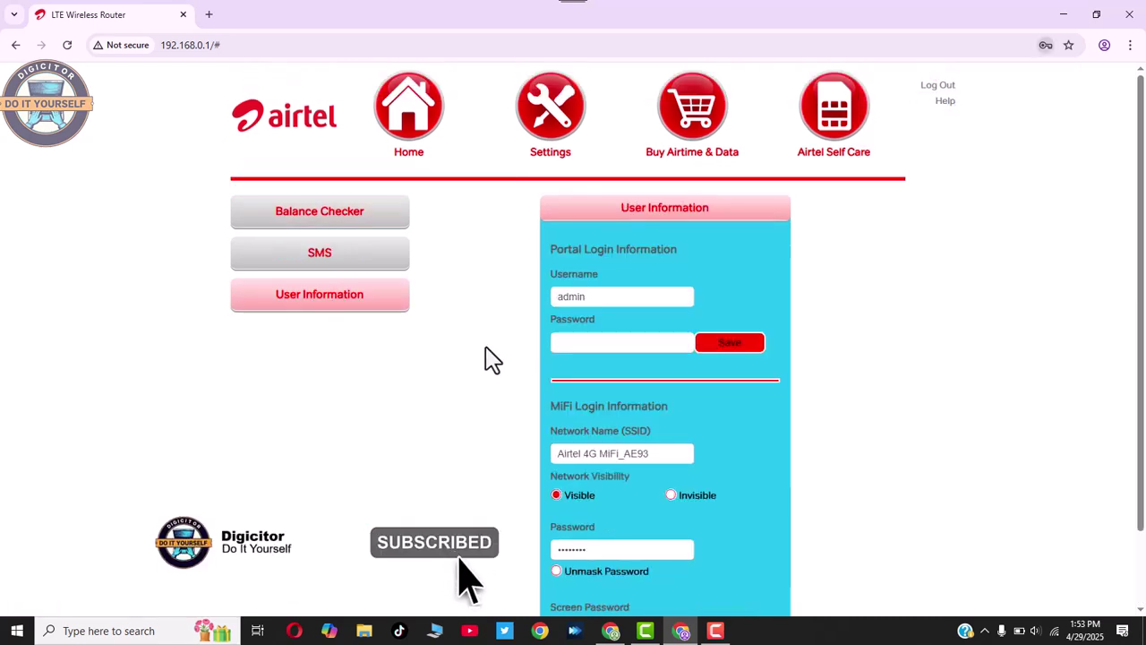
{"action": "scroll", "coordinate": [645, 349], "scroll_direction": "down", "scroll_amount": 2}
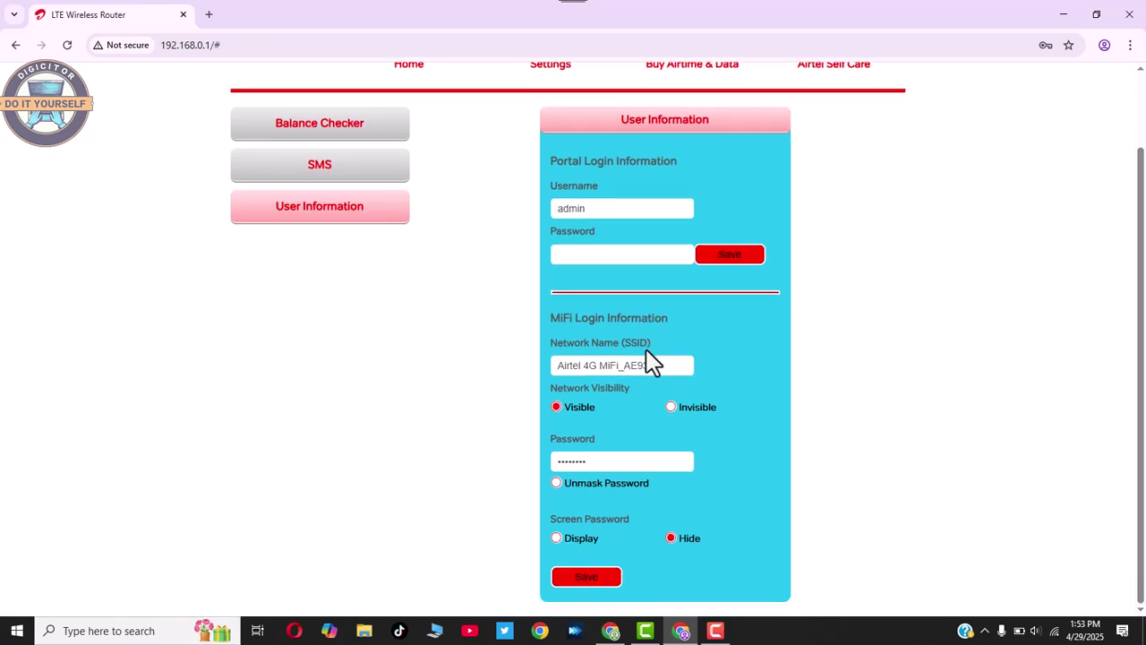
{"action": "scroll", "coordinate": [461, 282], "scroll_direction": "up", "scroll_amount": 2}
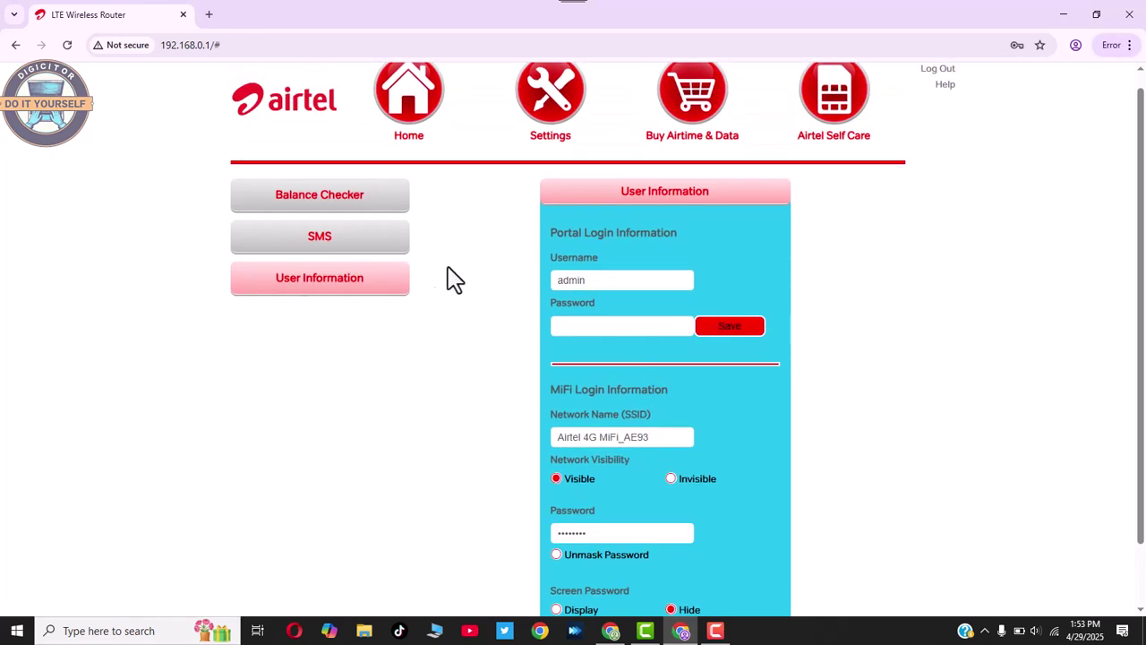
{"action": "left_click", "coordinate": [340, 255]}
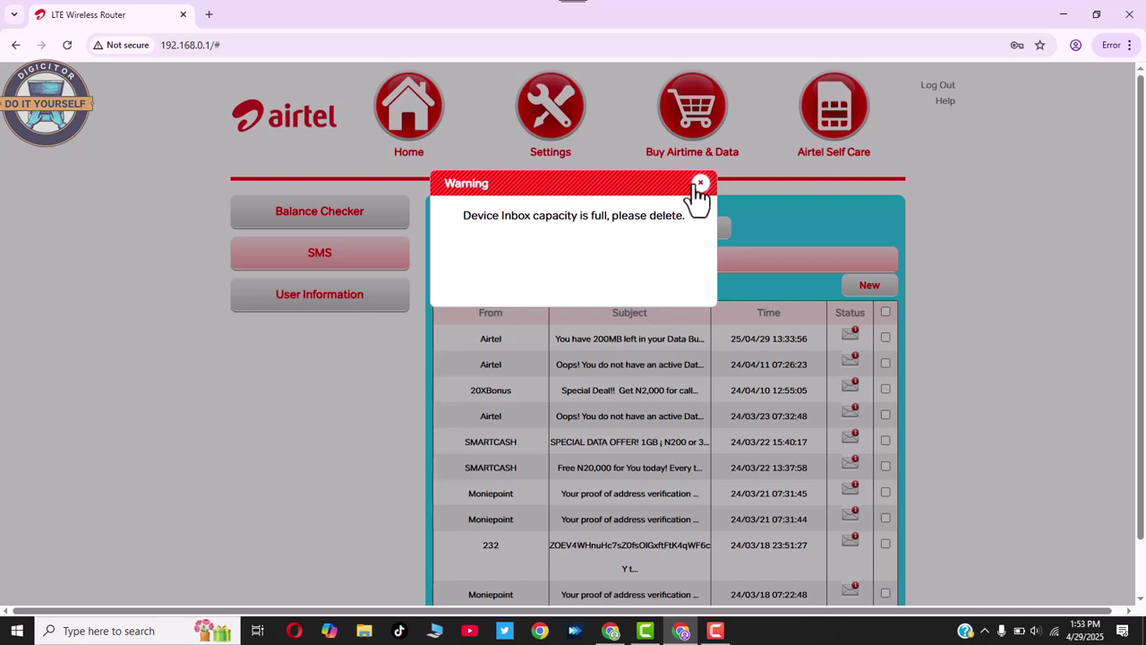
{"action": "left_click", "coordinate": [700, 184]}
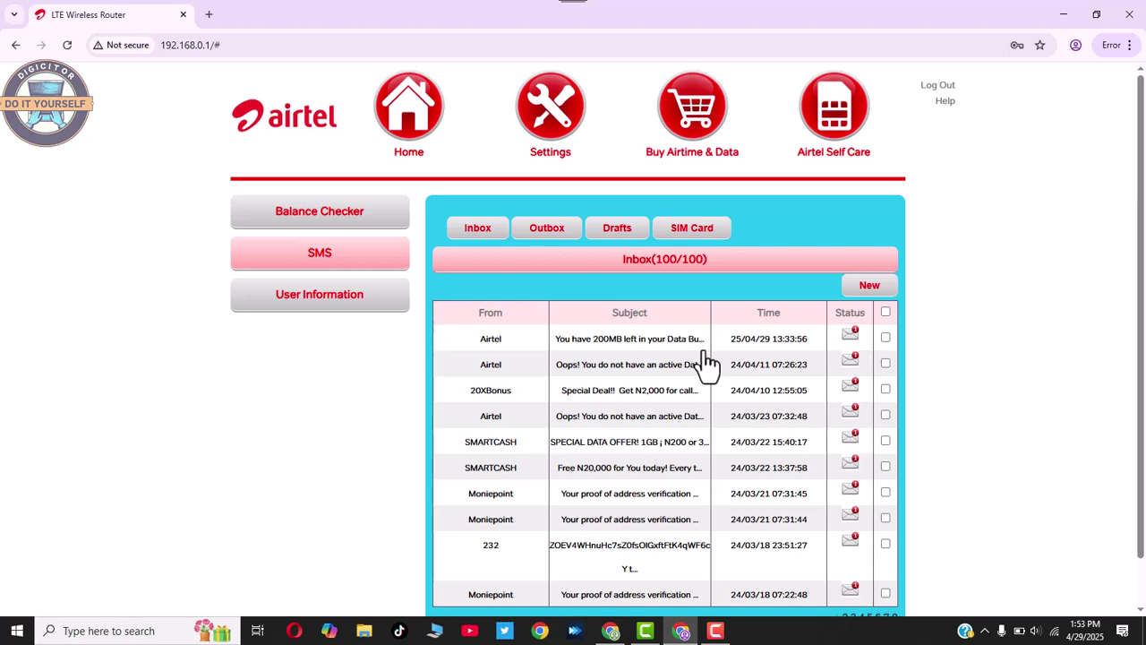
Read the Airtel 200MB data bundle message, then return to the inbox and dismiss the warning.
{"action": "left_click", "coordinate": [654, 345]}
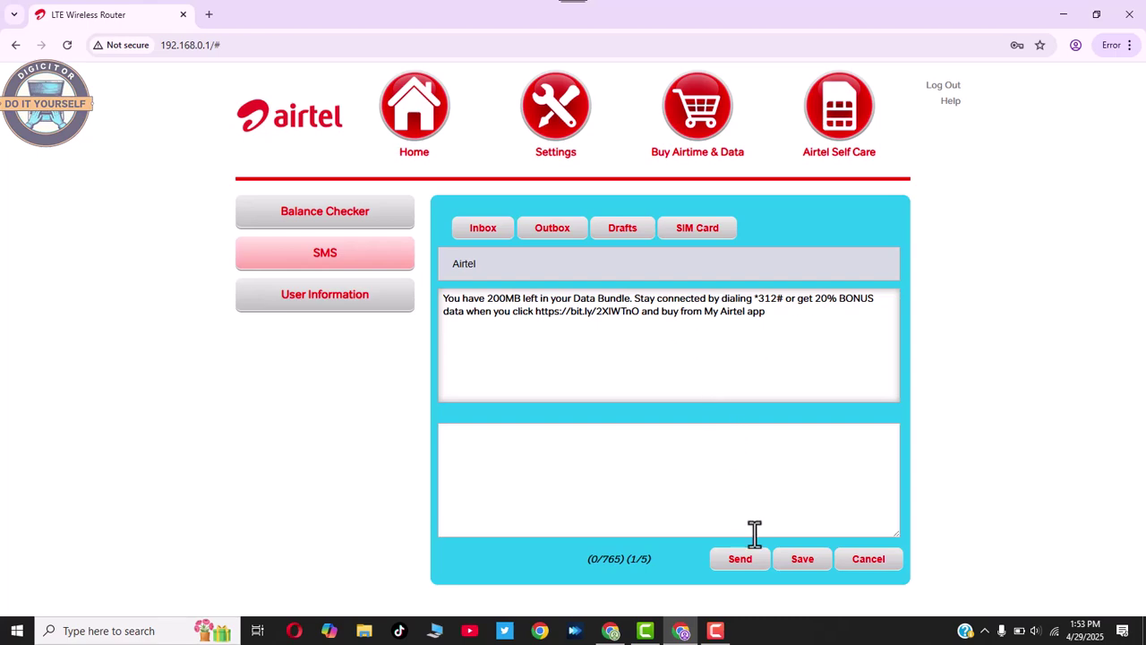
{"action": "left_click", "coordinate": [859, 559]}
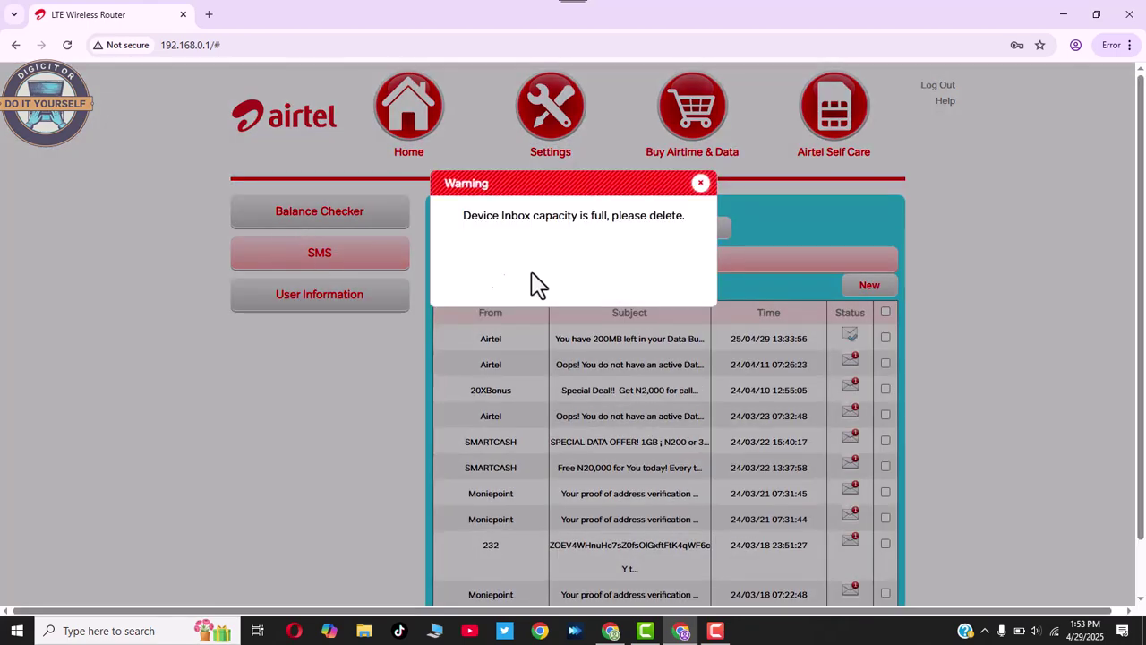
{"action": "left_click", "coordinate": [701, 185]}
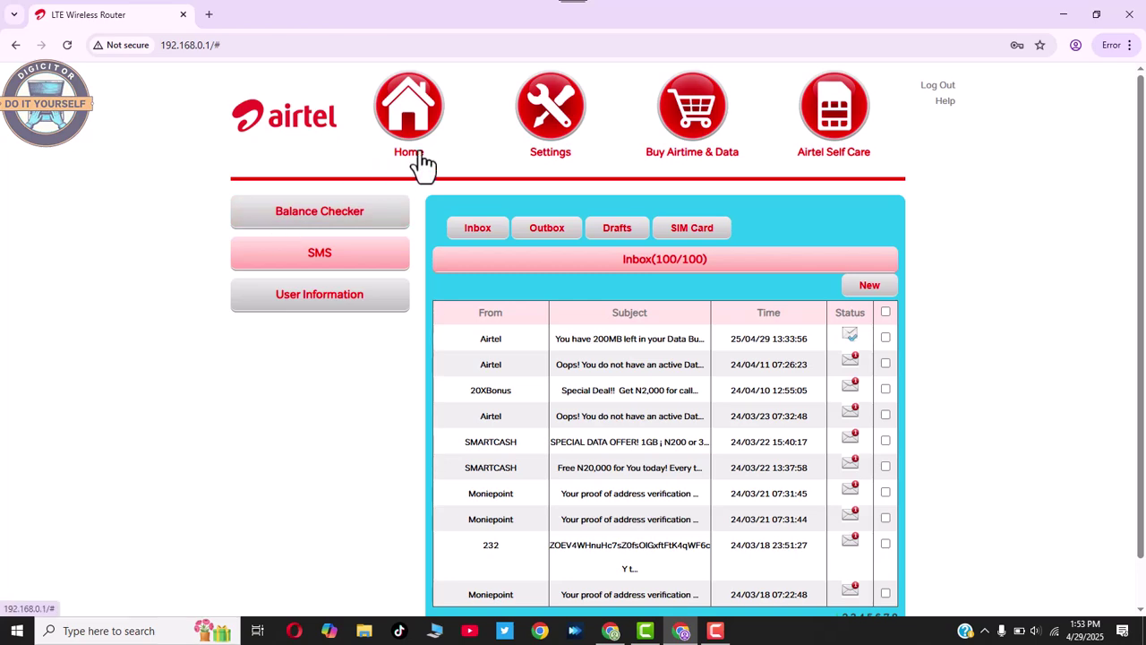
Browse Settings' Connected Devices and Manual Network pages, dismissing Chrome's password bubble.
{"action": "left_click", "coordinate": [549, 141]}
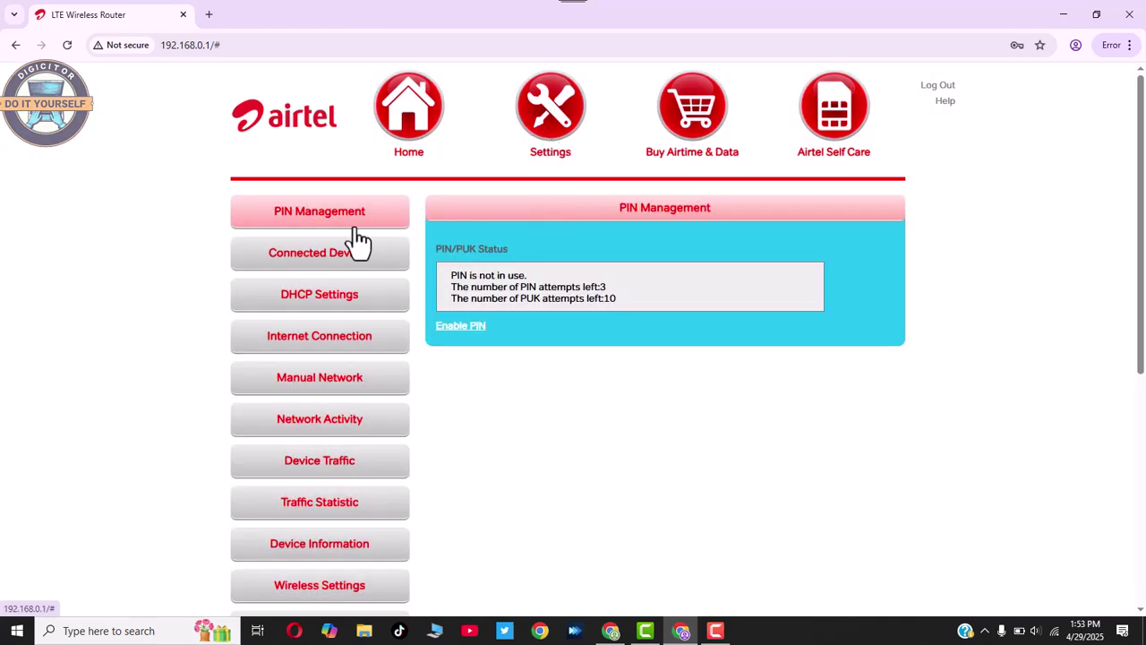
{"action": "scroll", "coordinate": [356, 254], "scroll_direction": "down", "scroll_amount": 1}
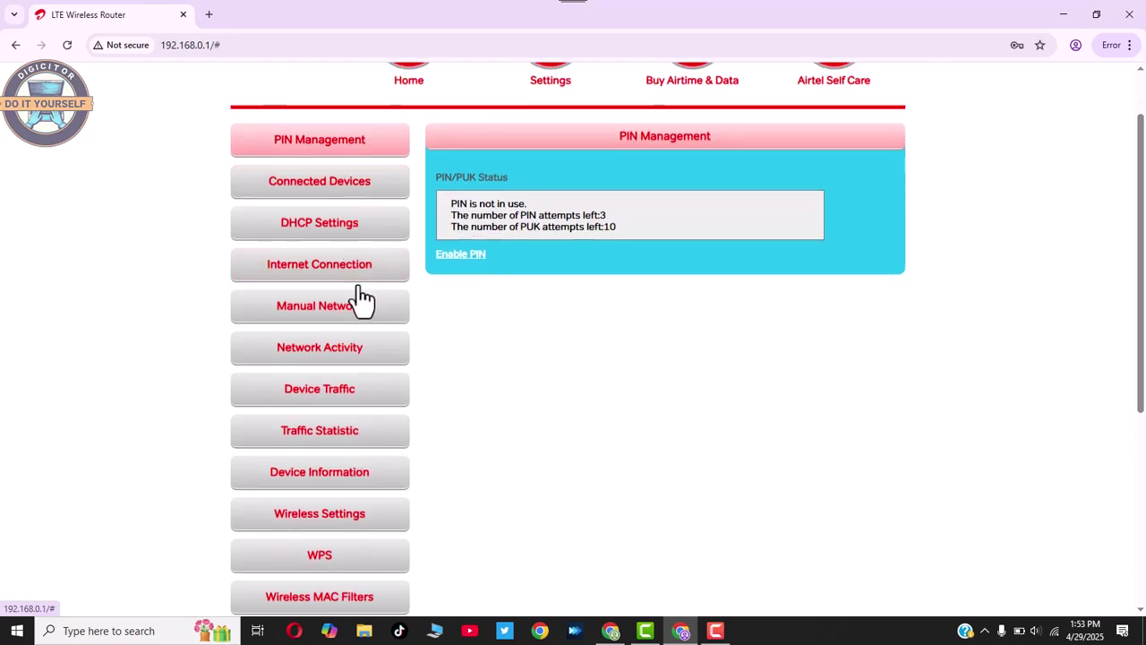
{"action": "scroll", "coordinate": [358, 299], "scroll_direction": "down", "scroll_amount": 1}
{"action": "scroll", "coordinate": [368, 345], "scroll_direction": "down", "scroll_amount": 1}
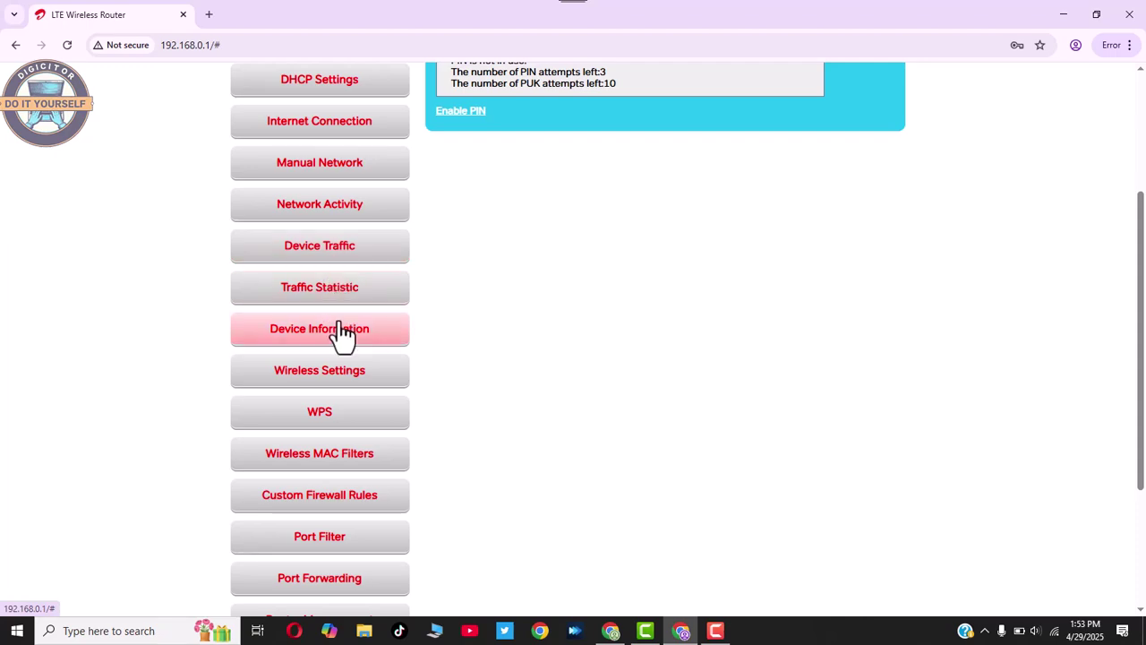
{"action": "scroll", "coordinate": [331, 260], "scroll_direction": "up", "scroll_amount": 3}
{"action": "left_click", "coordinate": [329, 259]}
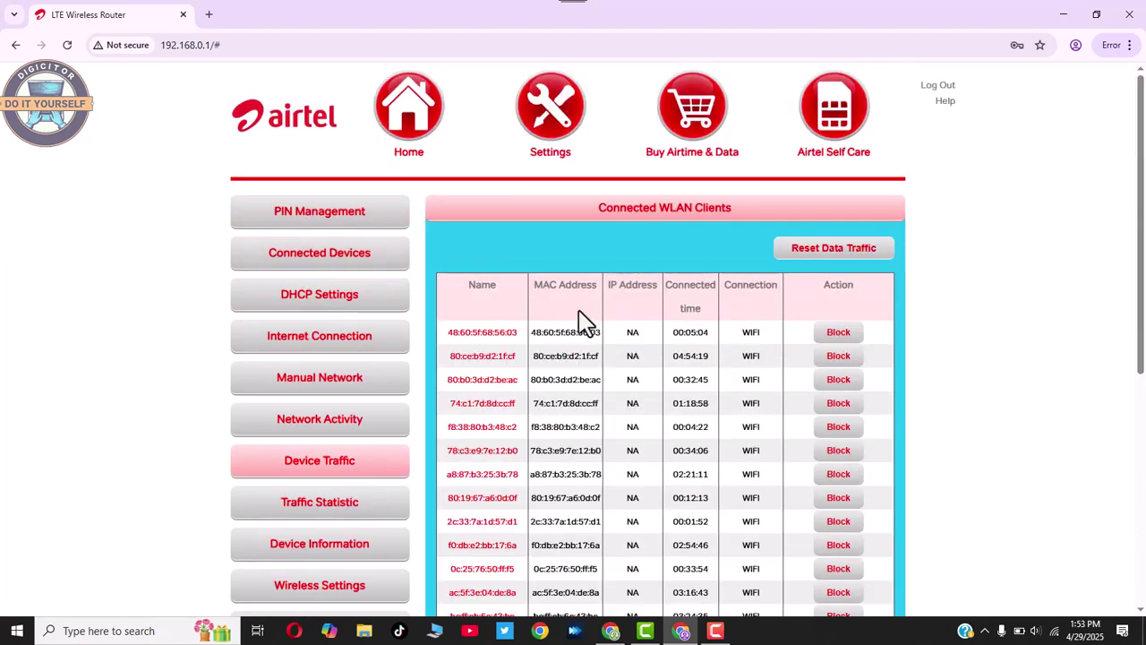
{"action": "scroll", "coordinate": [564, 327], "scroll_direction": "down", "scroll_amount": 1}
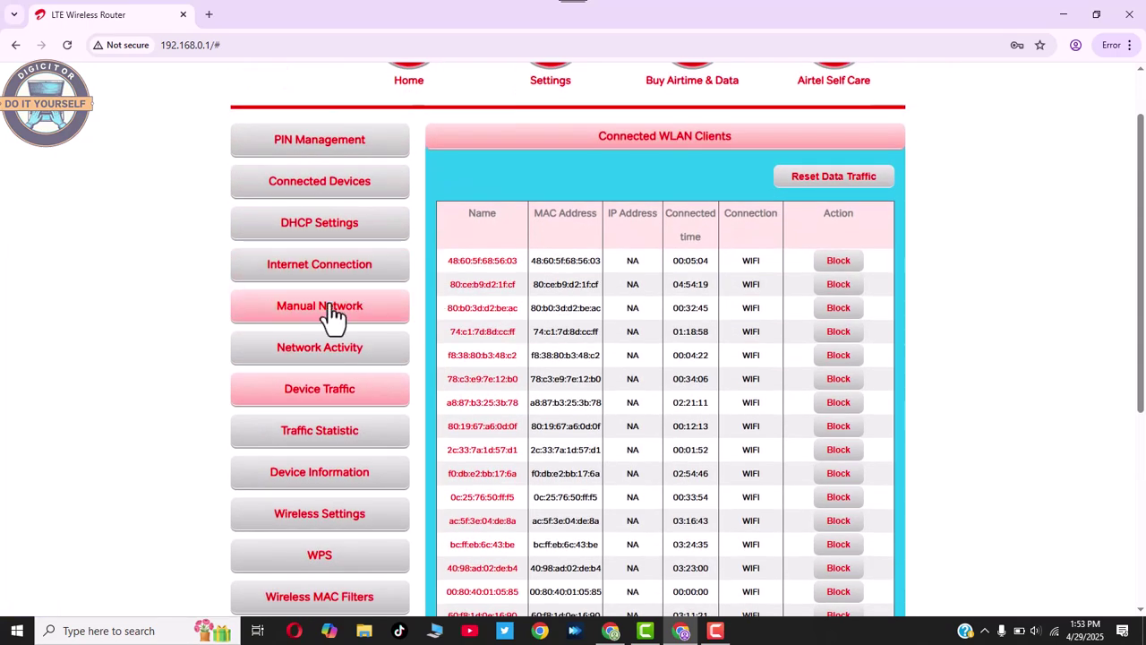
{"action": "left_click", "coordinate": [332, 314]}
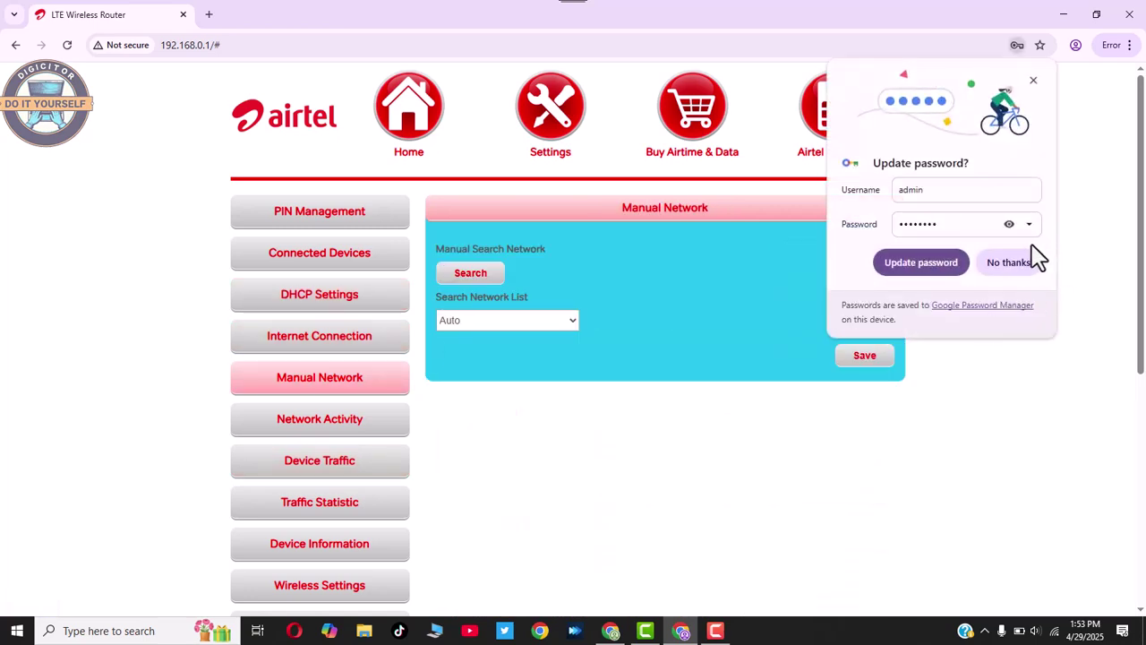
{"action": "left_click", "coordinate": [1032, 82]}
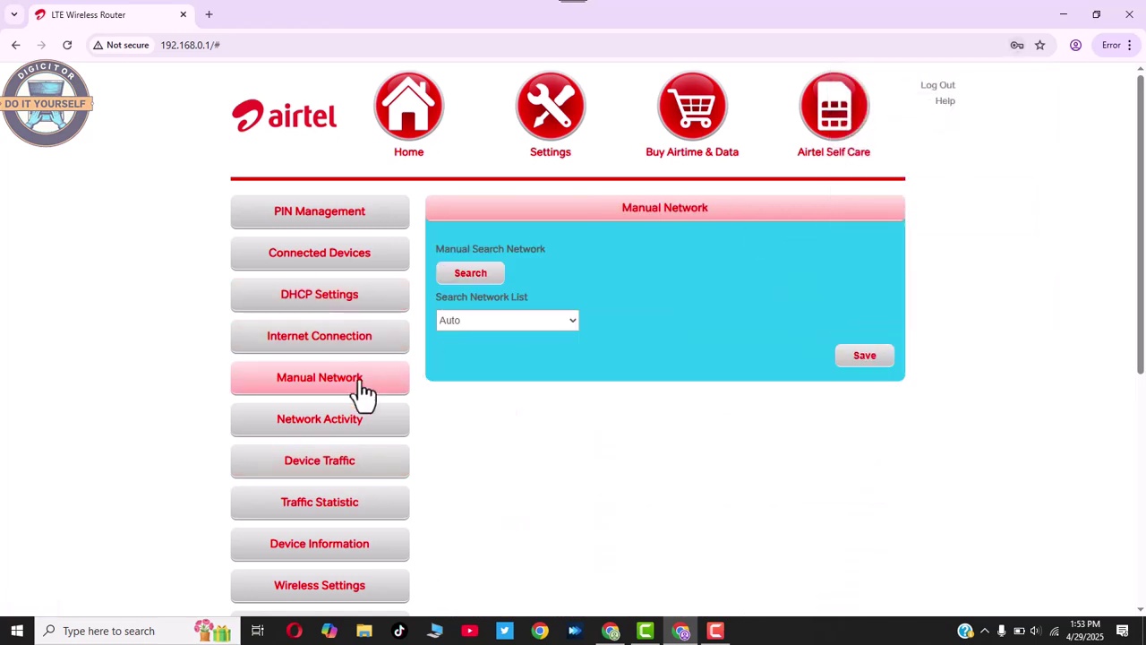
Show the Traffic Statistic page: 5.11MB since power-on, 177.12GB total since factory restore.
{"action": "scroll", "coordinate": [349, 434], "scroll_direction": "down", "scroll_amount": 1}
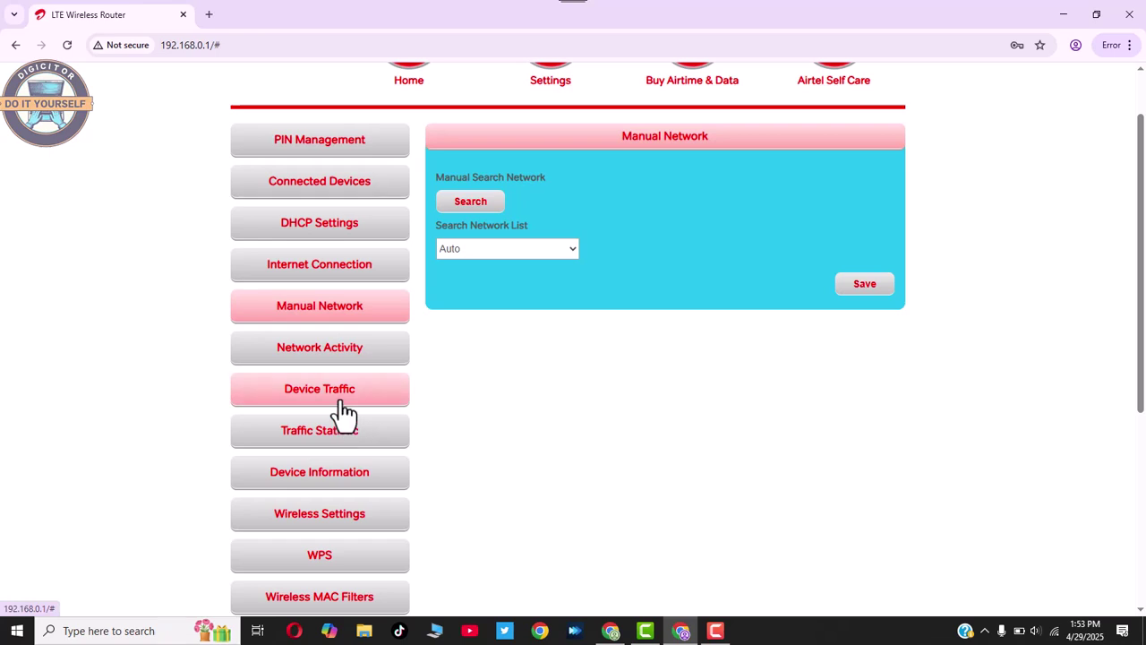
{"action": "scroll", "coordinate": [340, 434], "scroll_direction": "down", "scroll_amount": 1}
{"action": "left_click", "coordinate": [343, 372]}
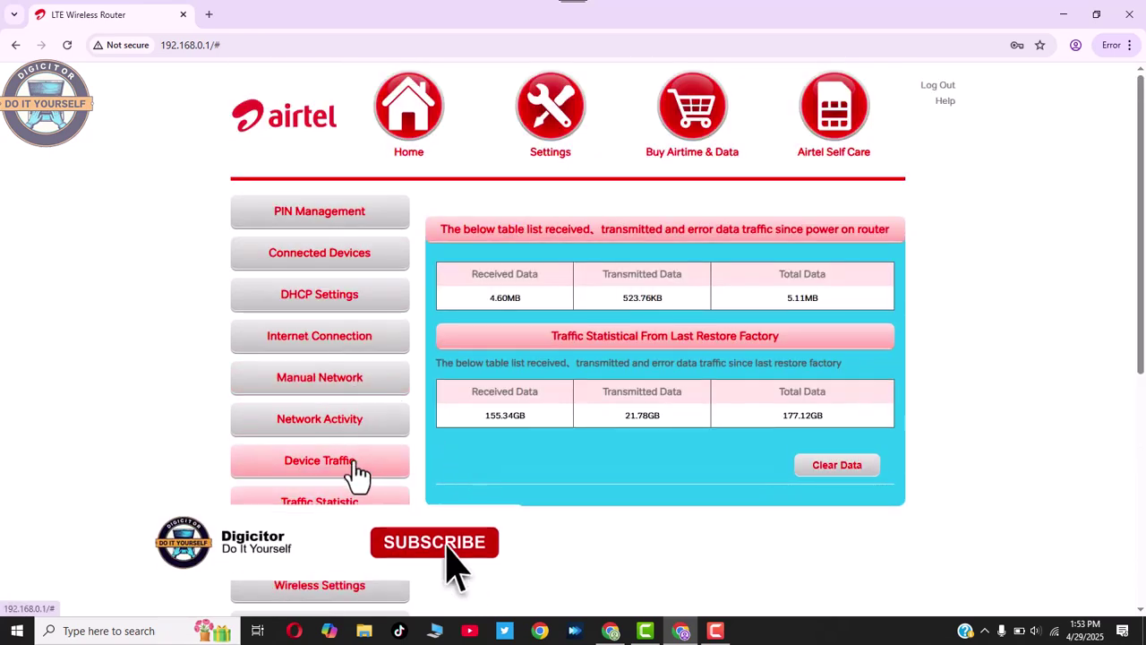
{"action": "scroll", "coordinate": [389, 475], "scroll_direction": "down", "scroll_amount": 5}
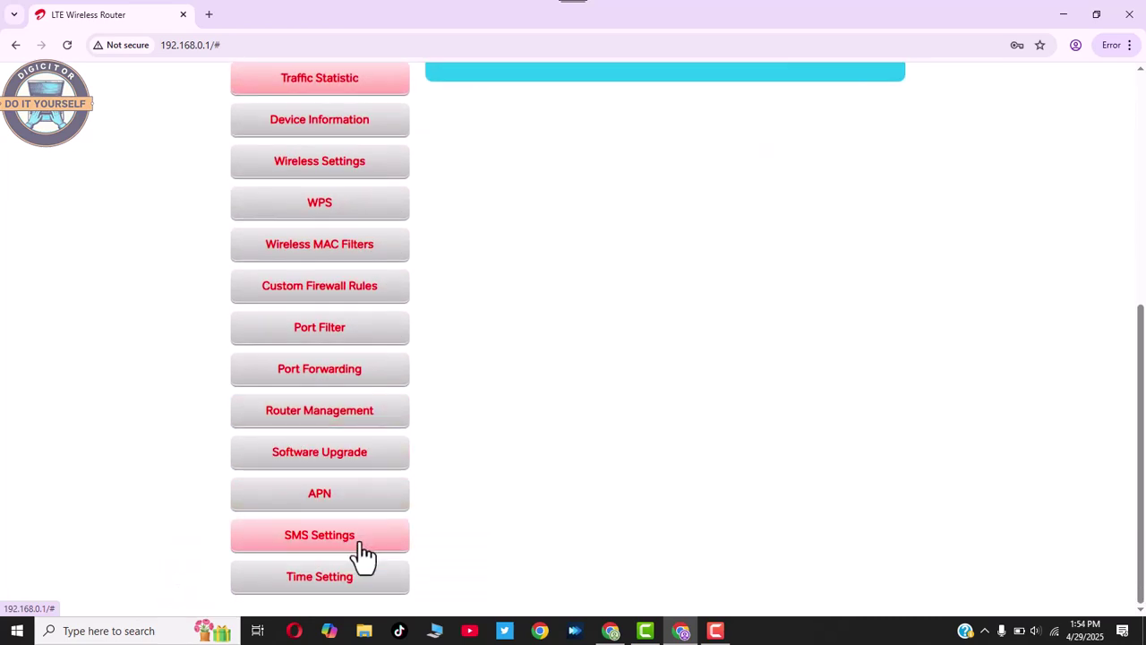
{"action": "scroll", "coordinate": [362, 537], "scroll_direction": "up", "scroll_amount": 5}
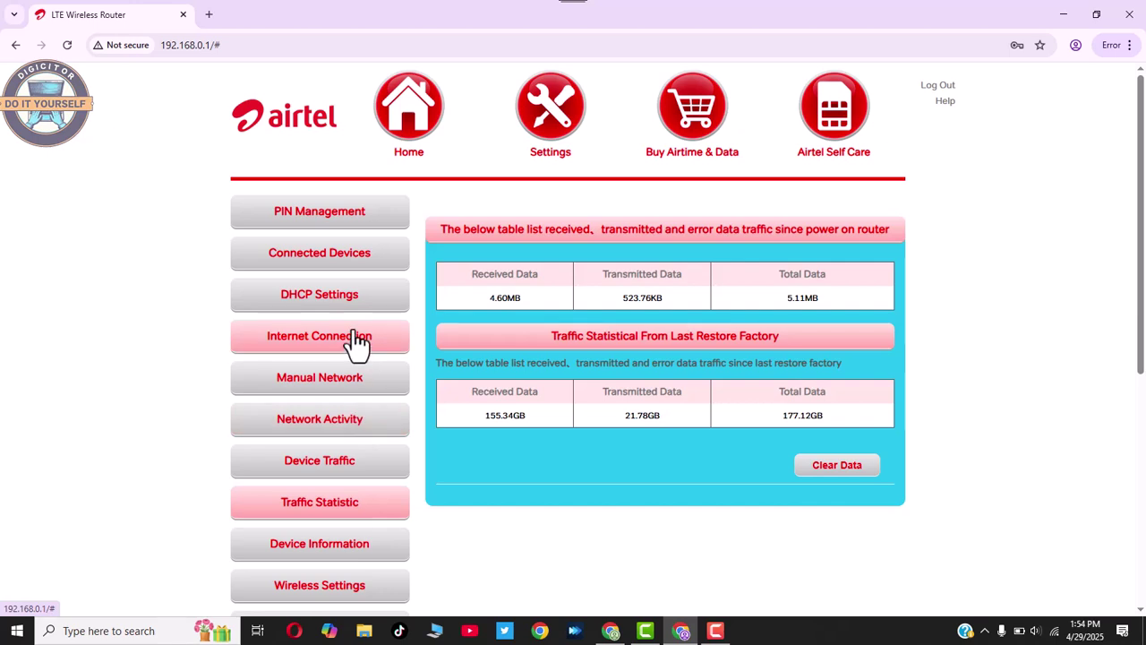
View the PIN Management, Connected Devices and Internet Connection pages.
{"action": "left_click", "coordinate": [330, 225]}
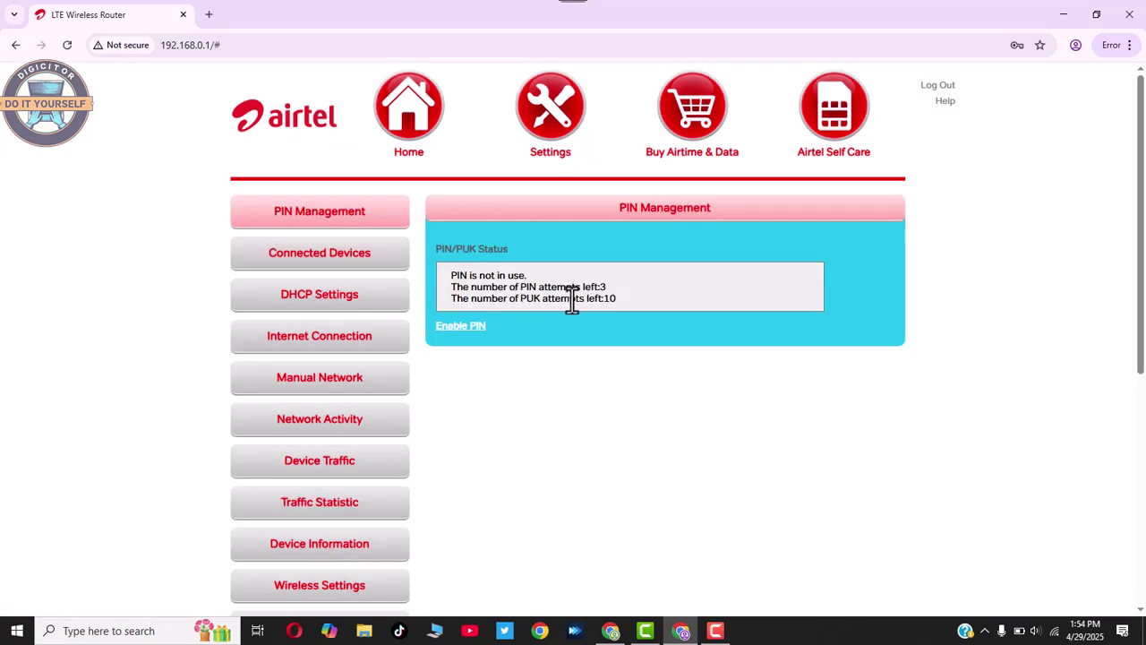
{"action": "left_click", "coordinate": [324, 265]}
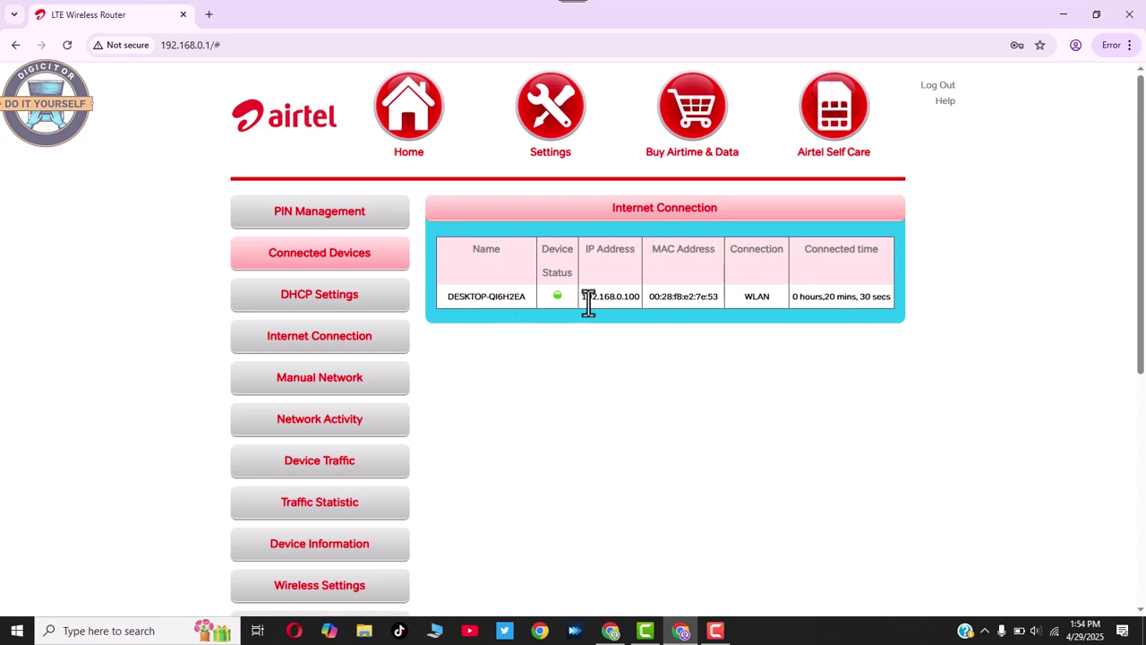
{"action": "left_click", "coordinate": [323, 349]}
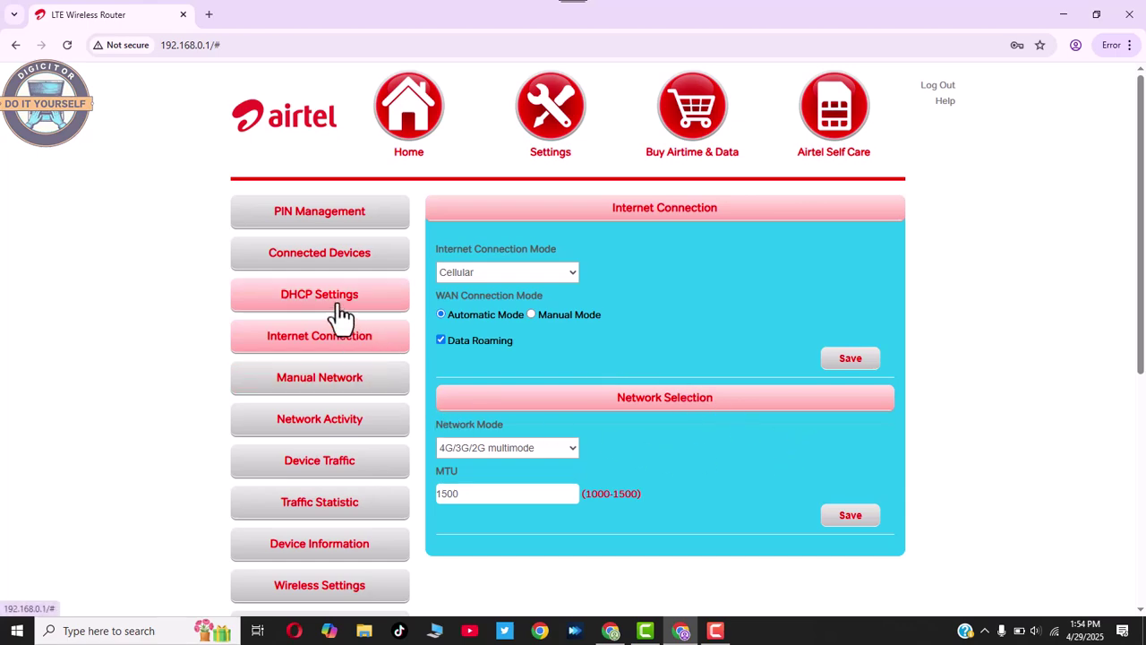
{"action": "scroll", "coordinate": [381, 400], "scroll_direction": "down", "scroll_amount": 1}
{"action": "scroll", "coordinate": [370, 414], "scroll_direction": "up", "scroll_amount": 1}
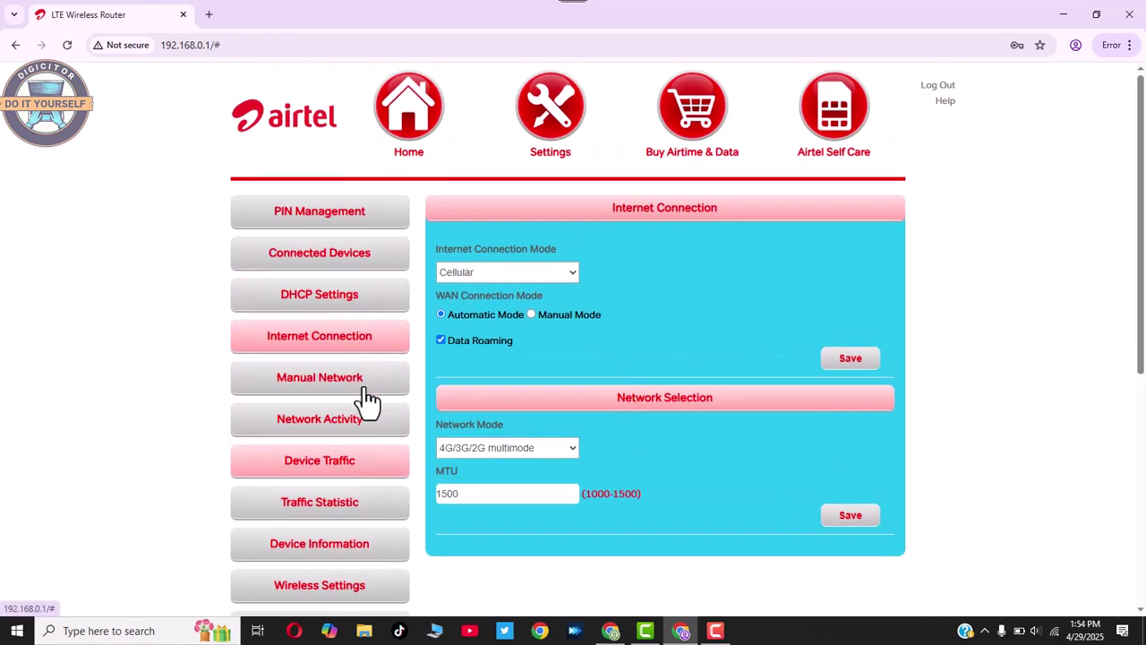
Check Manual Network, then go back to the Home dashboard showing 4G and 70% battery.
{"action": "left_click", "coordinate": [331, 385]}
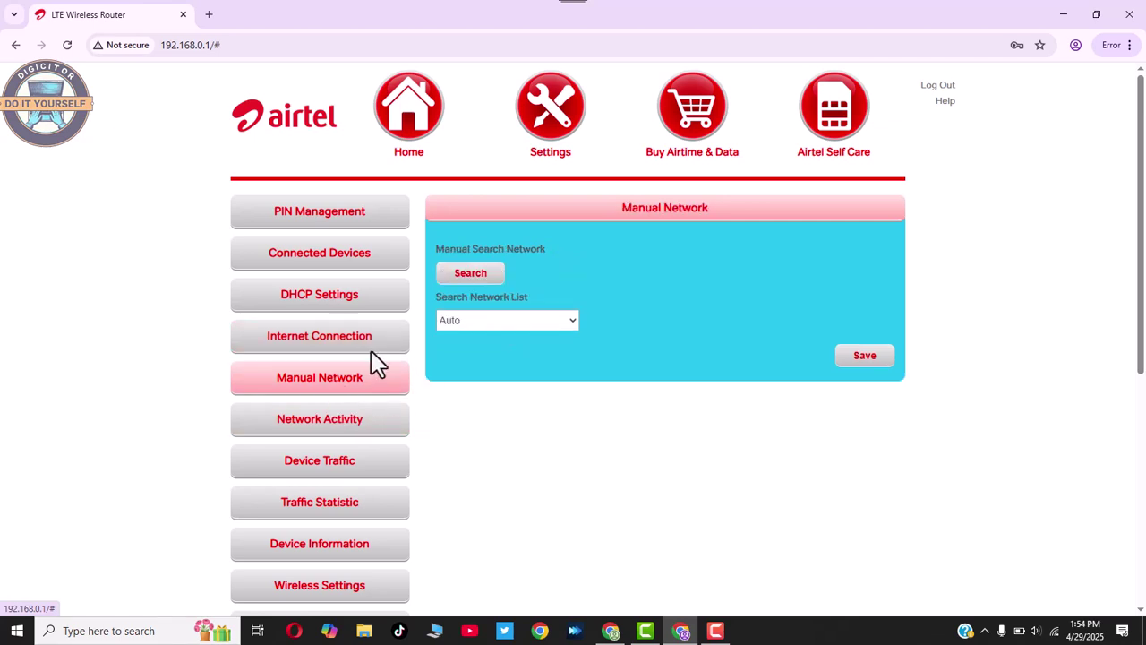
{"action": "scroll", "coordinate": [441, 459], "scroll_direction": "down", "scroll_amount": 1}
{"action": "scroll", "coordinate": [443, 459], "scroll_direction": "up", "scroll_amount": 1}
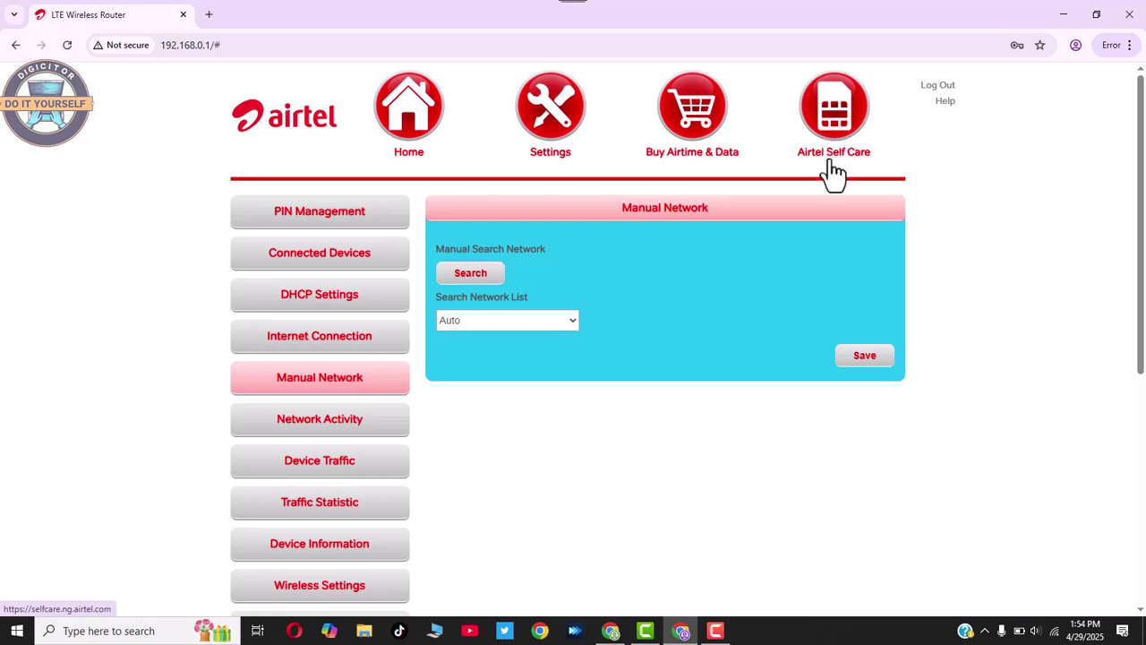
{"action": "left_click", "coordinate": [469, 141]}
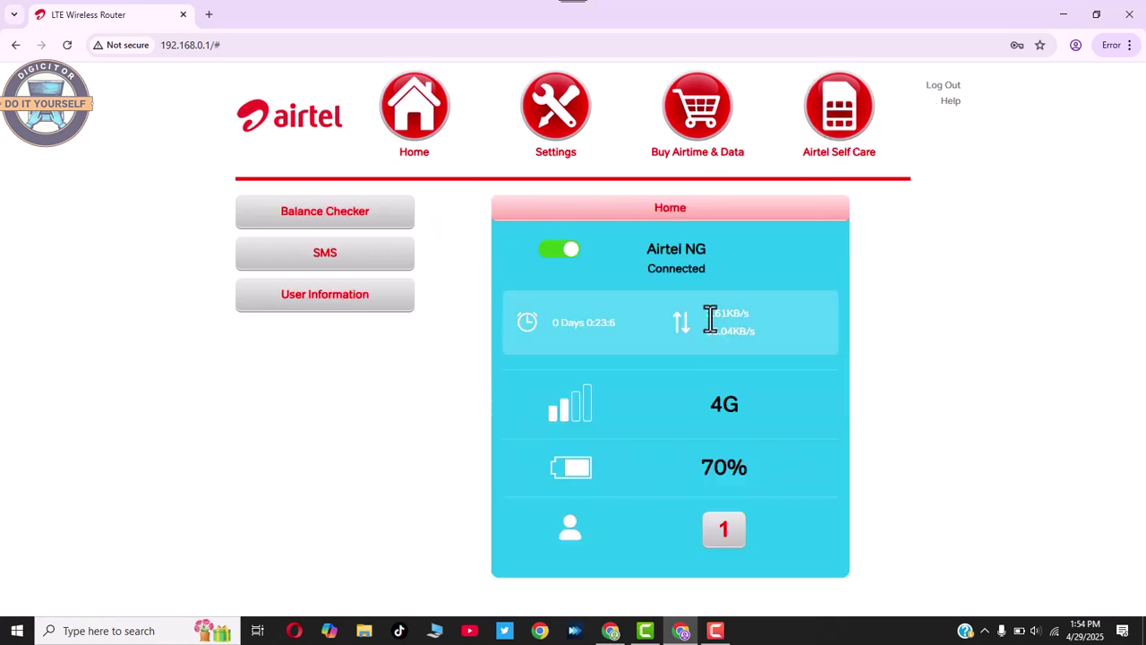